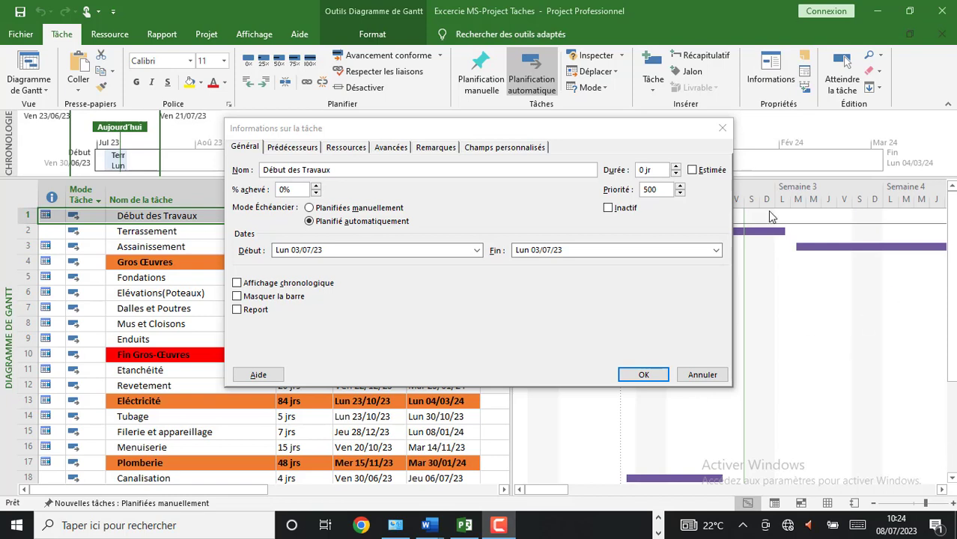
- Close the Début des Travaux task information and look over the project's task list beyond the first two tasks
left_click(724, 133)
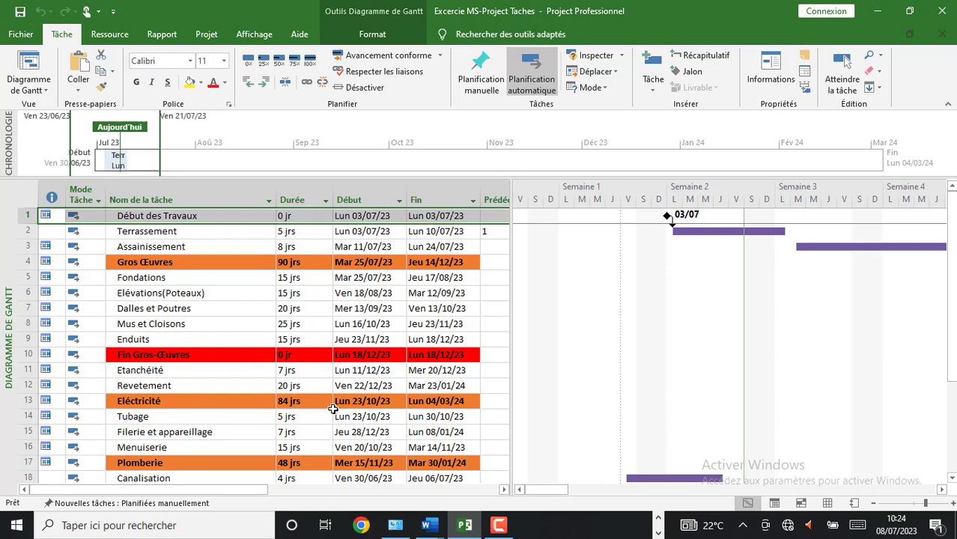
left_click(148, 231)
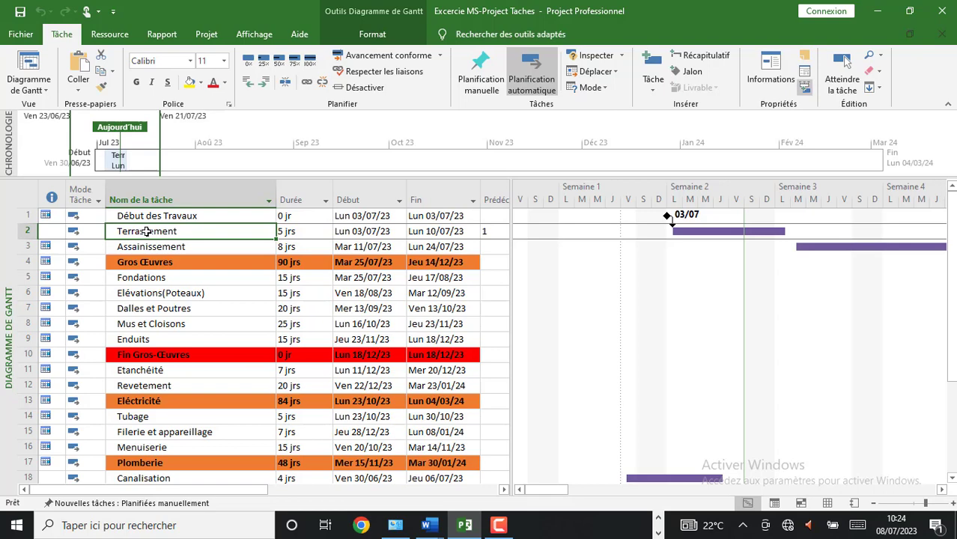
left_click(177, 219)
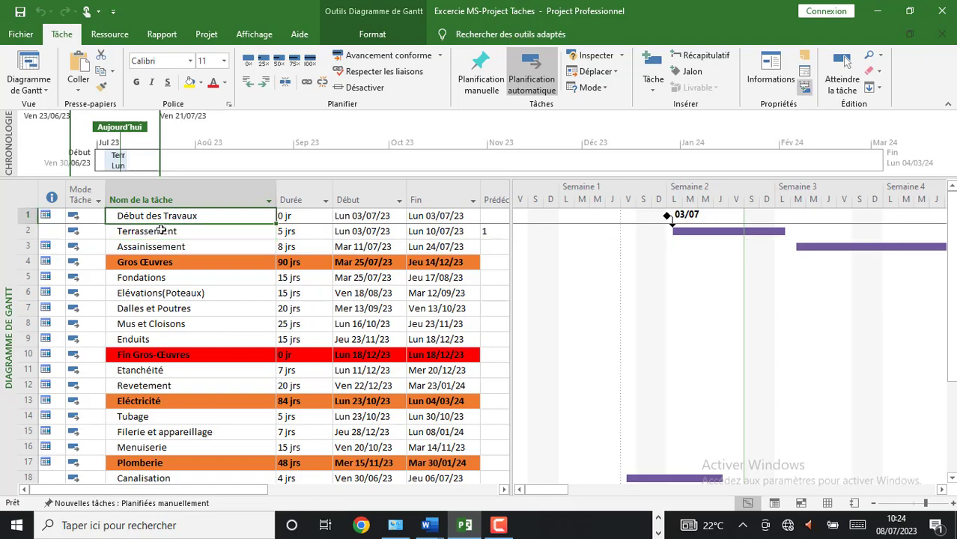
left_click(162, 231)
left_click(164, 218)
scroll(177, 326, "down", 2)
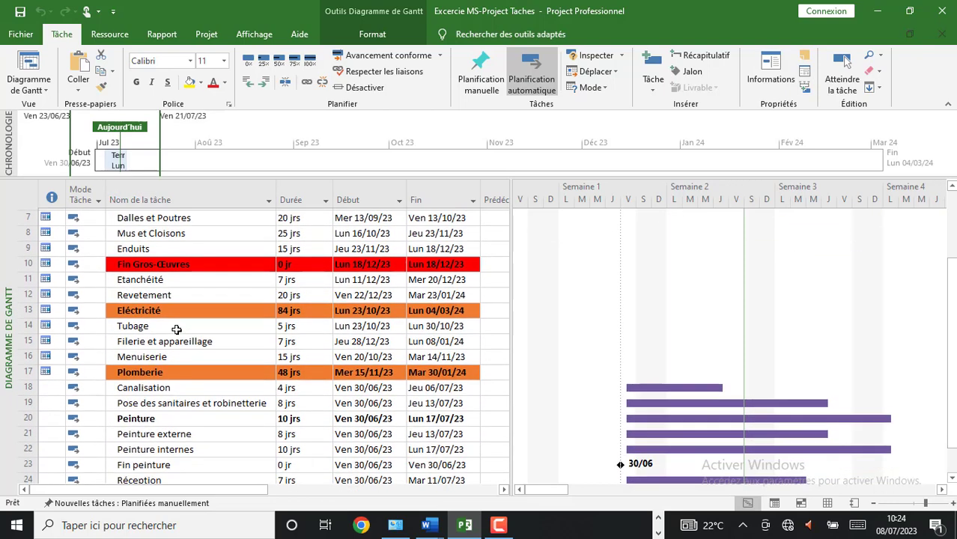
scroll(173, 334, "up", 2)
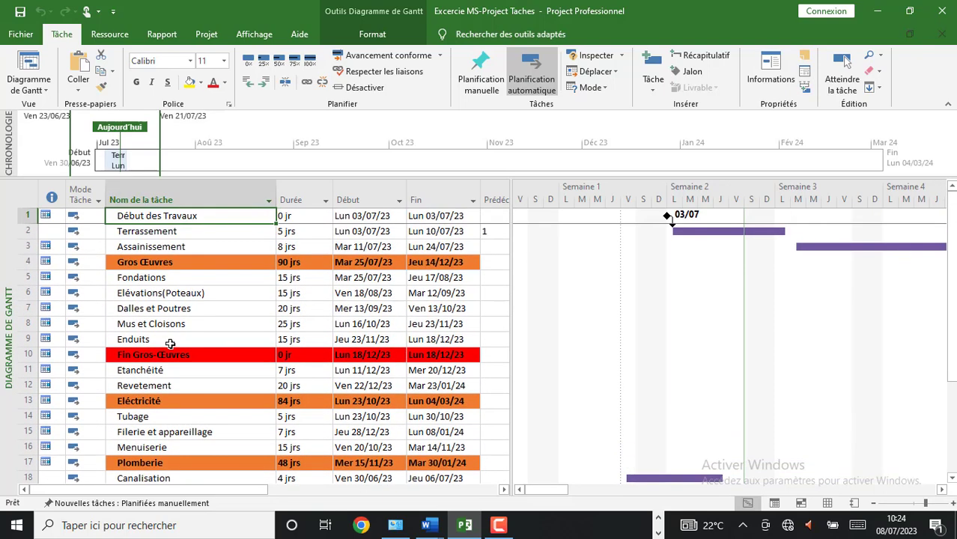
- Go through the task names one by one from Début des Travaux to Fin Gros-Œuvres
left_click(144, 216)
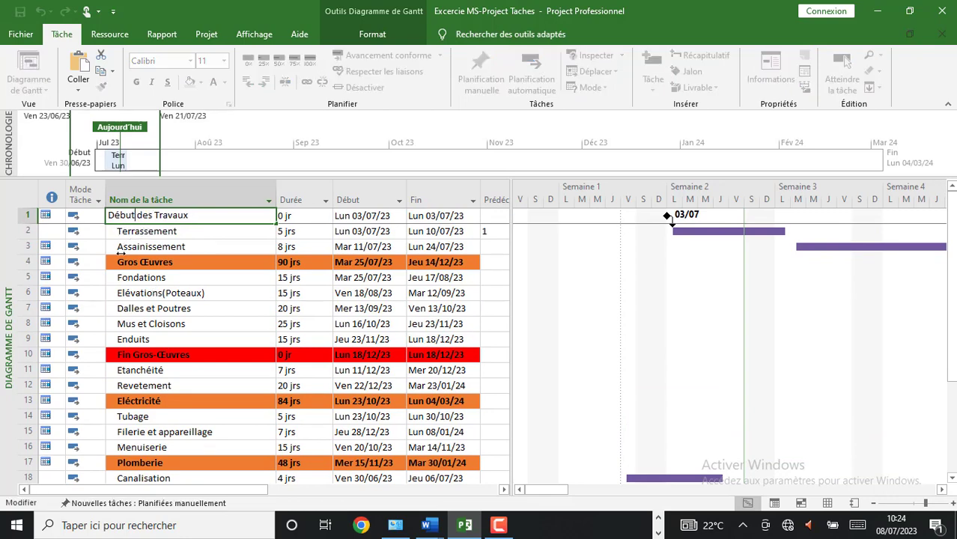
left_click(173, 235)
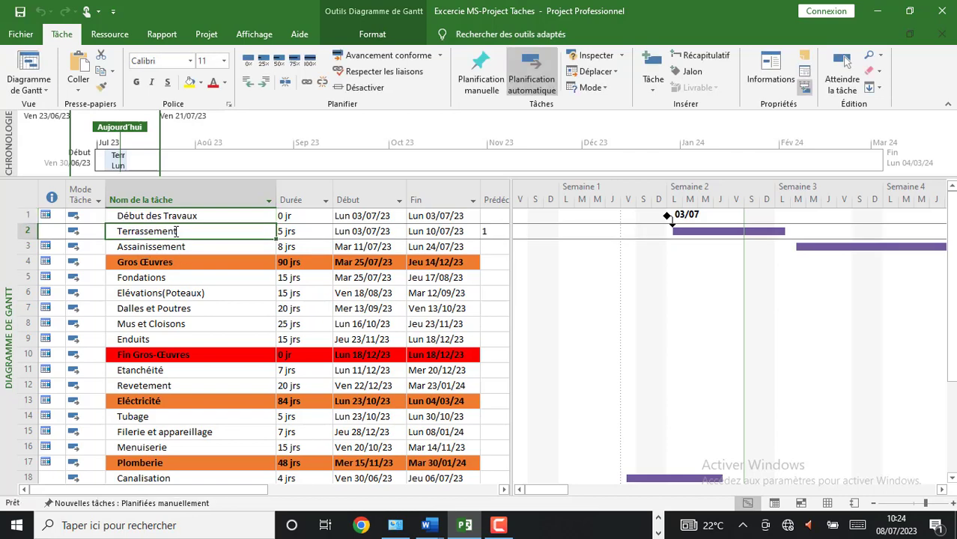
left_click(176, 247)
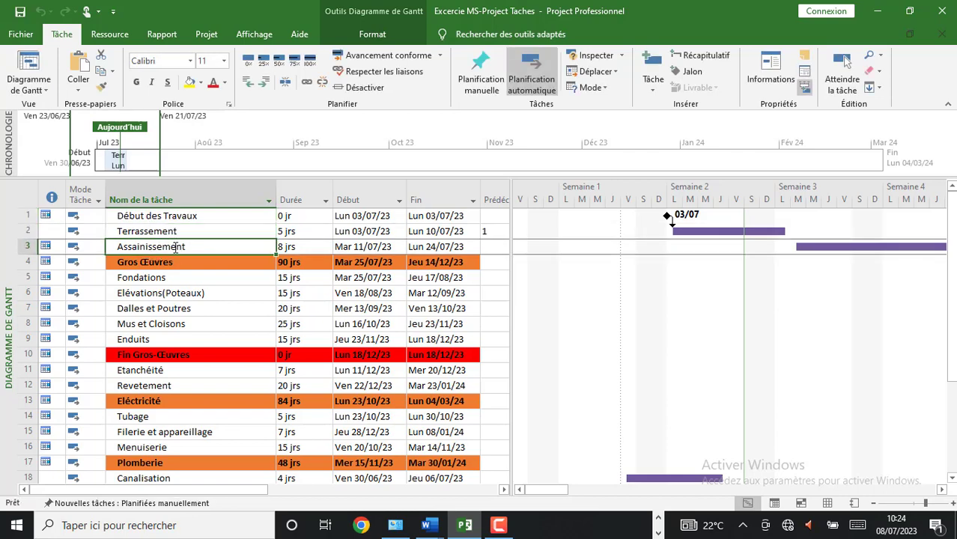
left_click(159, 263)
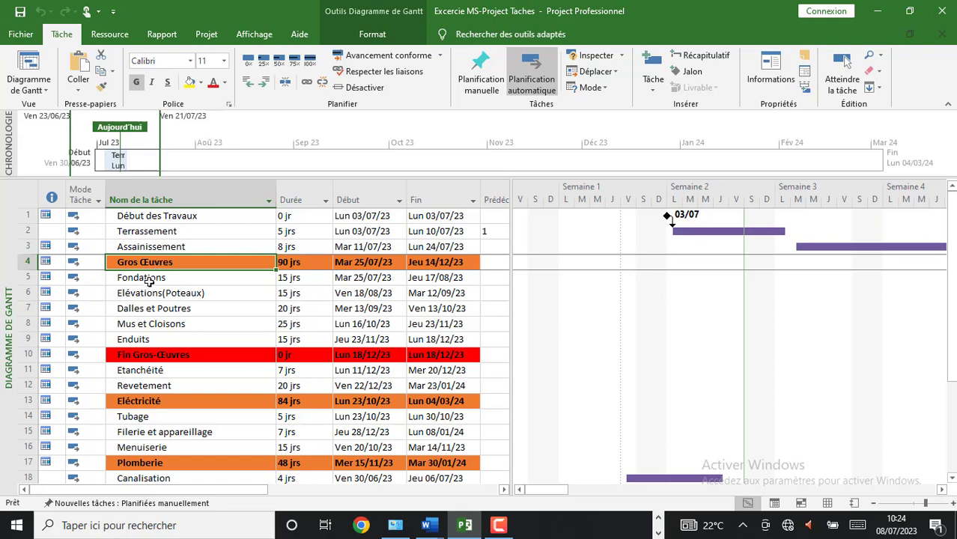
left_click(148, 279)
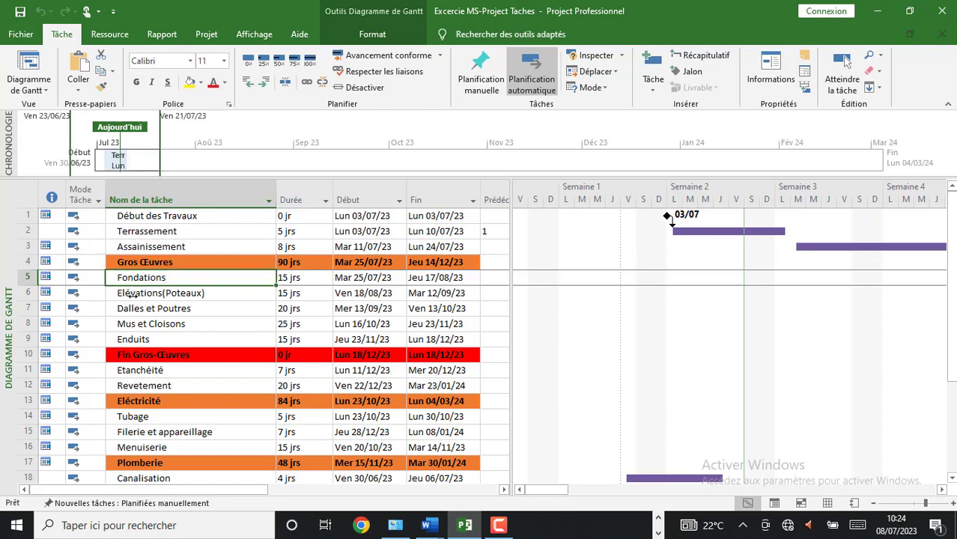
left_click(142, 296)
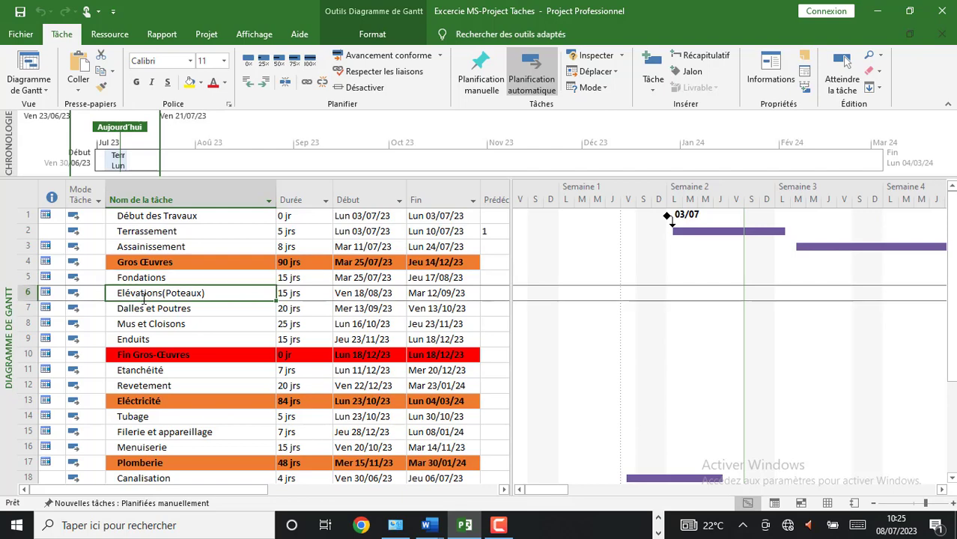
left_click(135, 310)
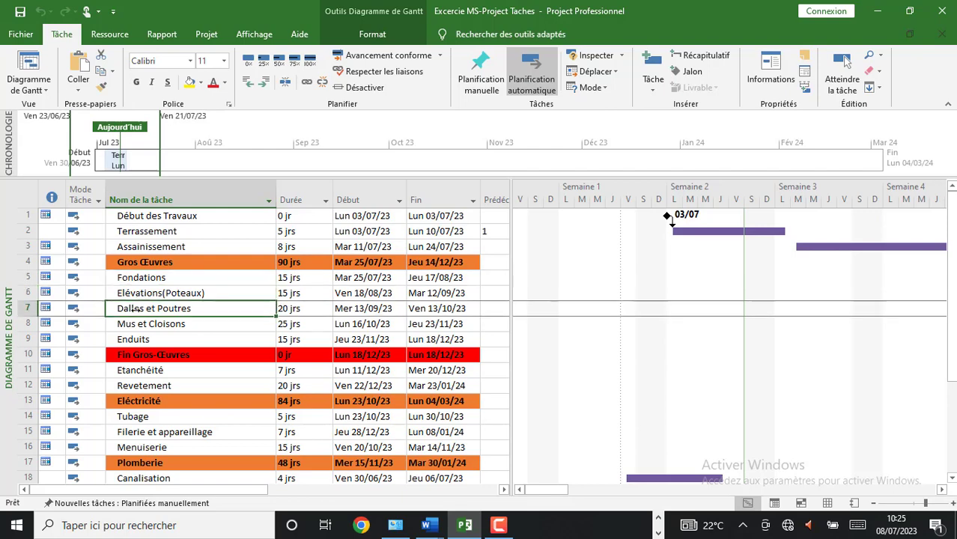
left_click(136, 325)
left_click(142, 342)
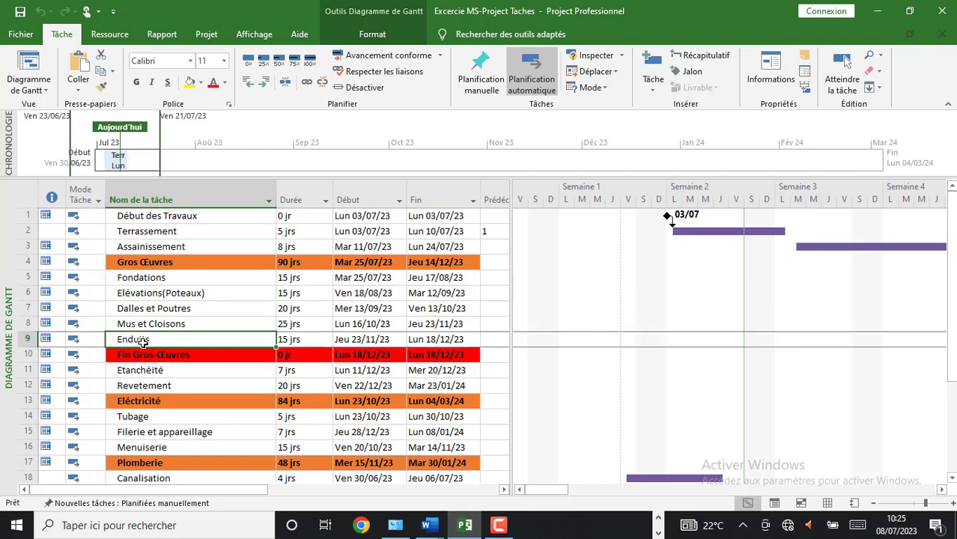
left_click(144, 355)
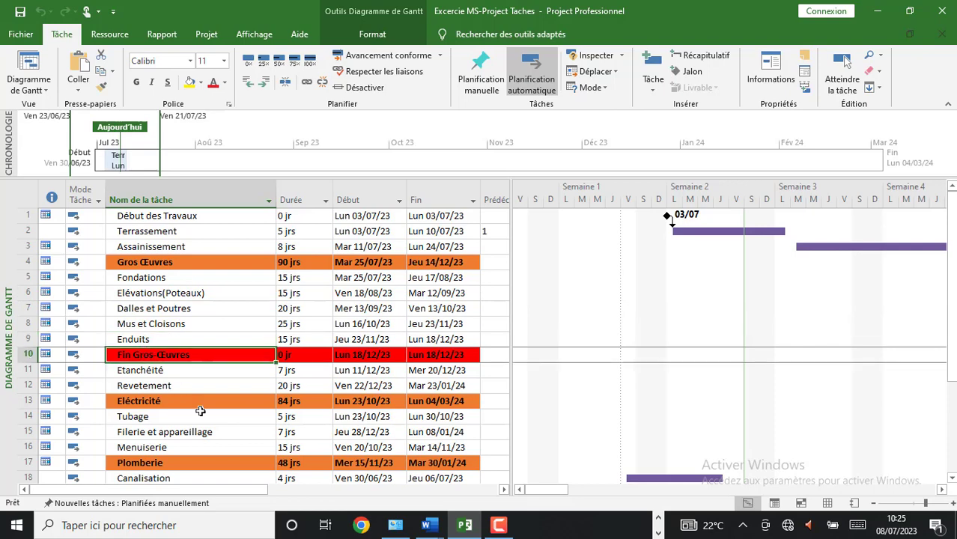
key("ctrl+g")
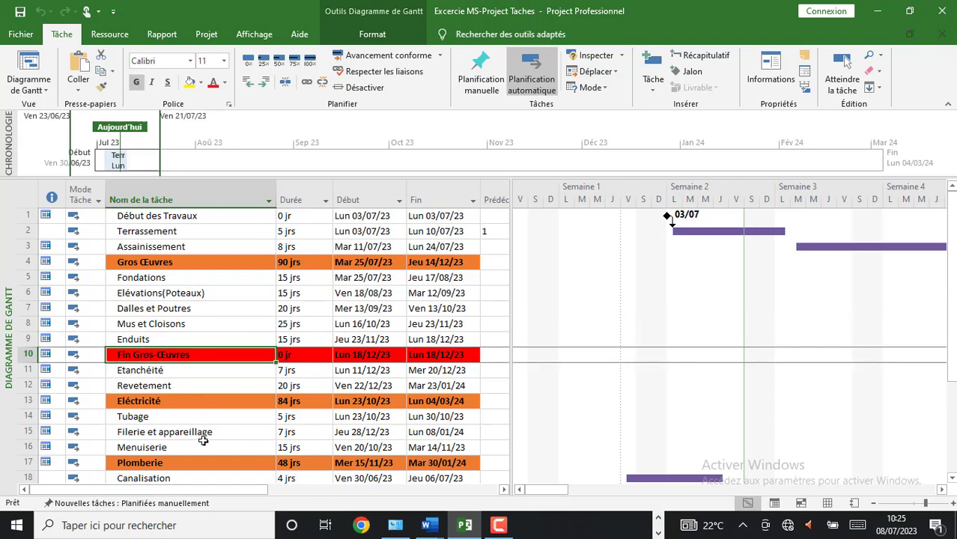
scroll(202, 442, "down", 1)
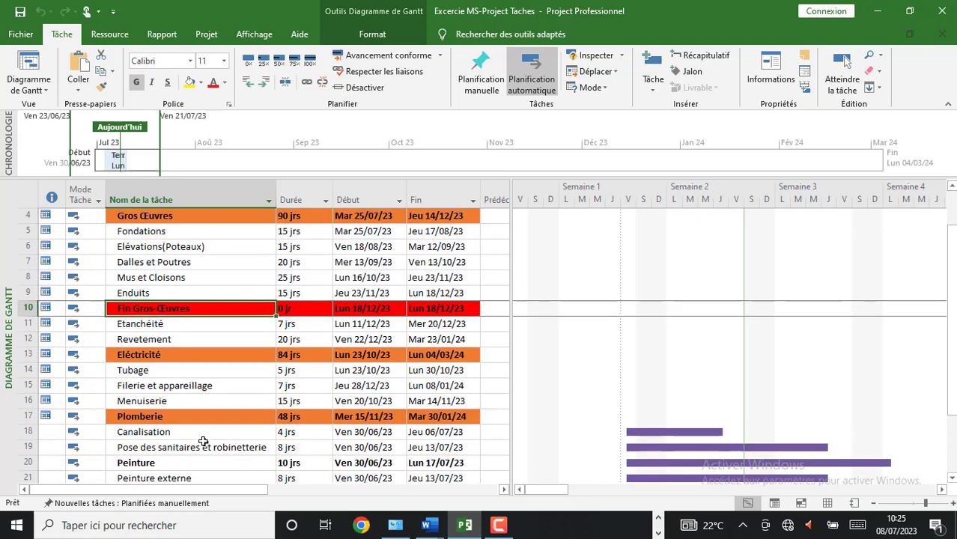
scroll(203, 442, "up", 1)
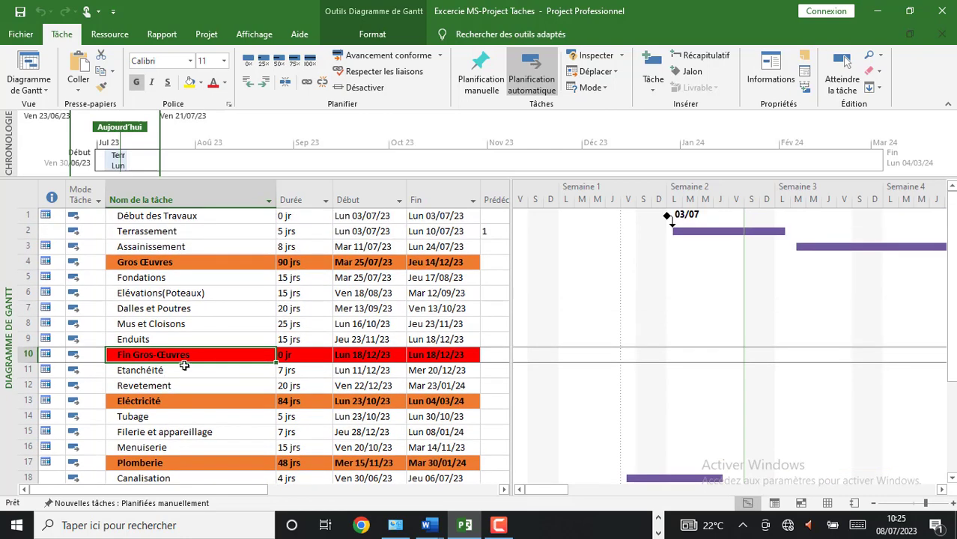
- Examine the durations of the Gros Œuvres subtasks, from Fondations to Enduits
left_click(166, 279)
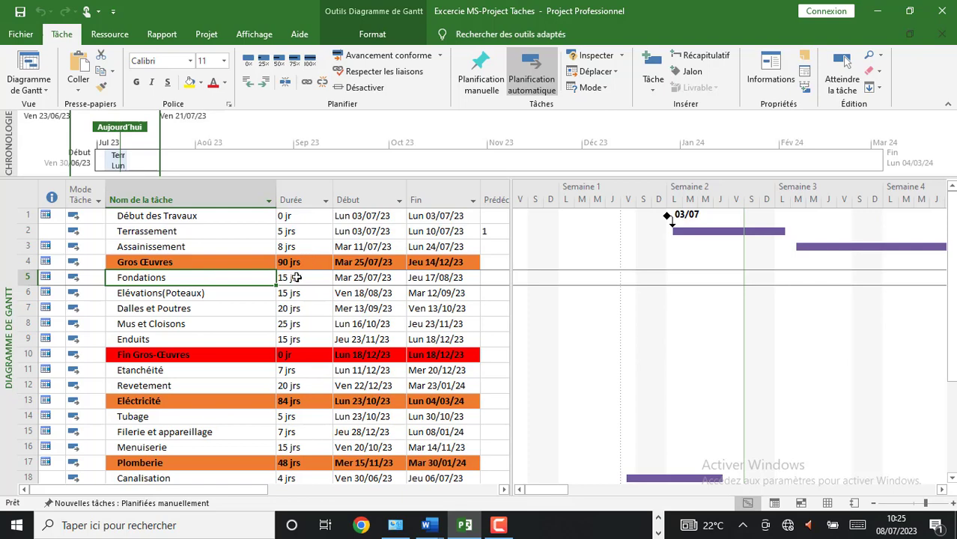
left_click(176, 265)
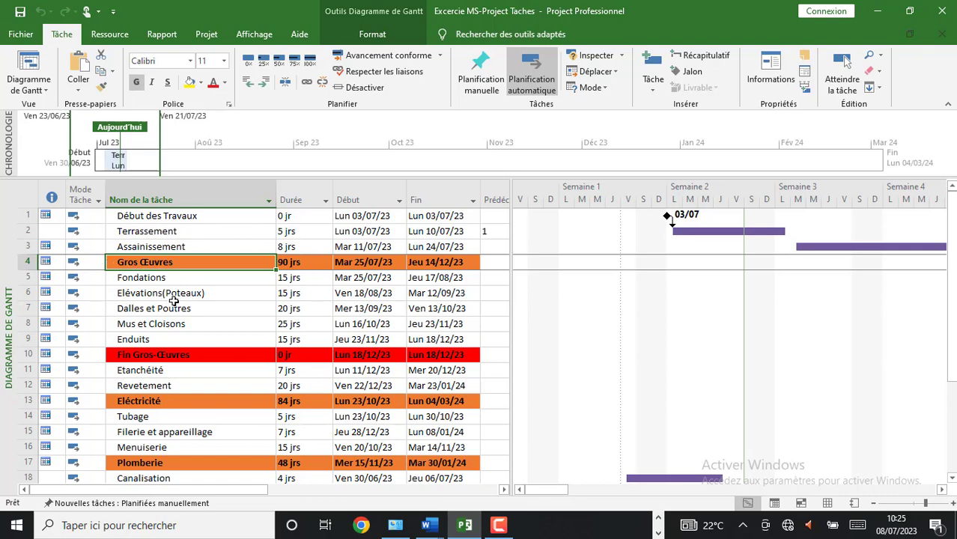
left_click(143, 278)
left_click(298, 279)
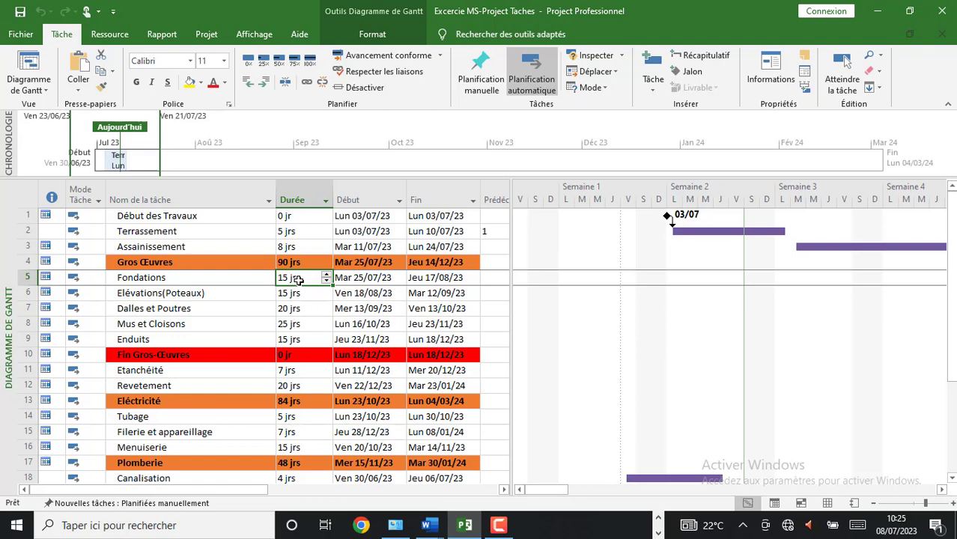
left_click(300, 294)
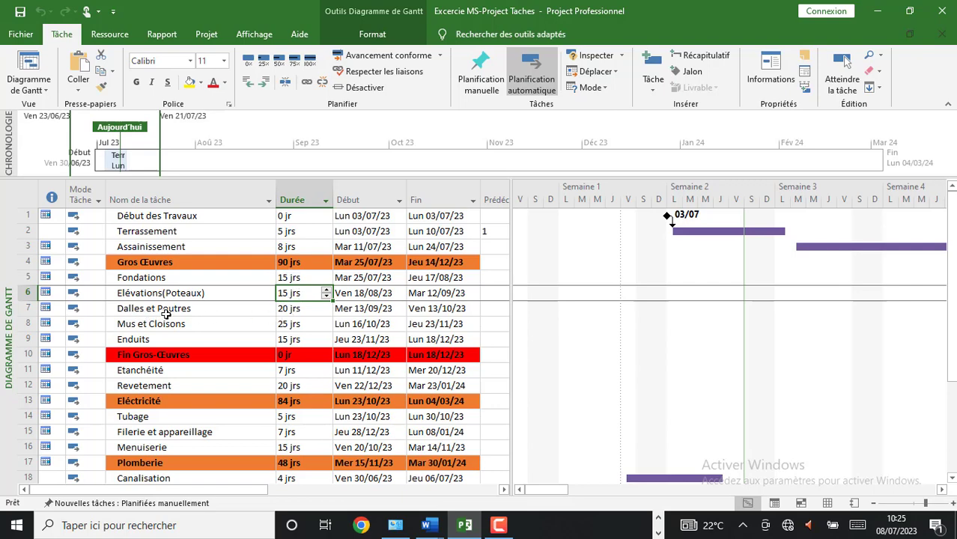
left_click(290, 308)
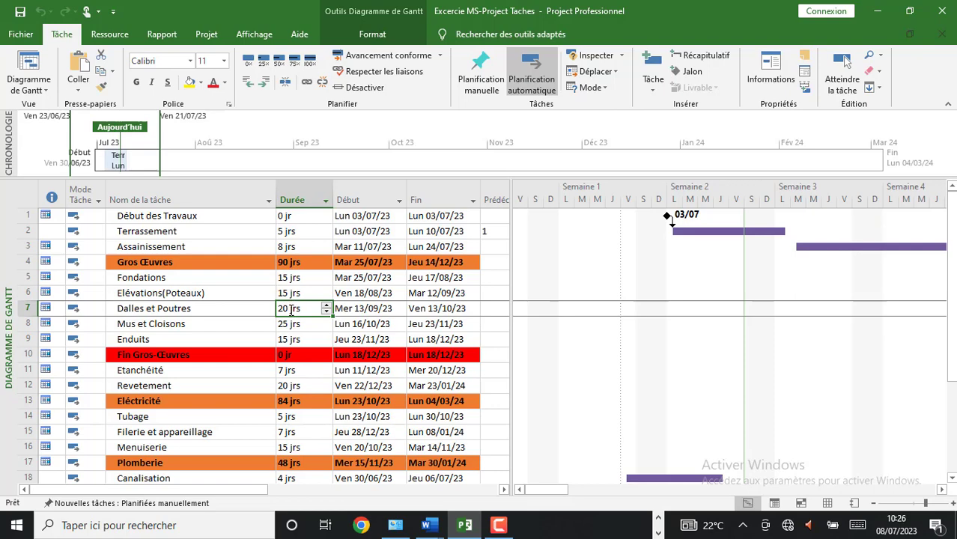
left_click(155, 324)
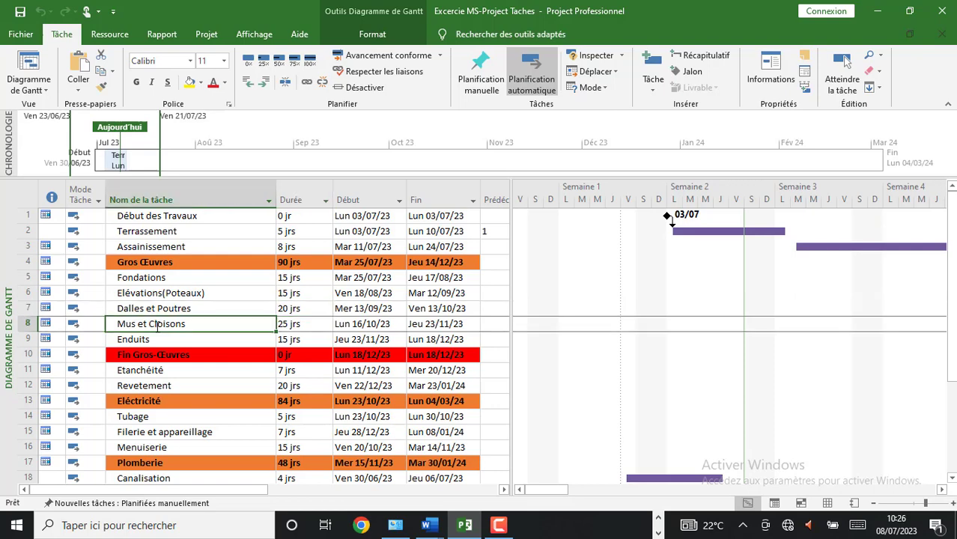
left_click(297, 327)
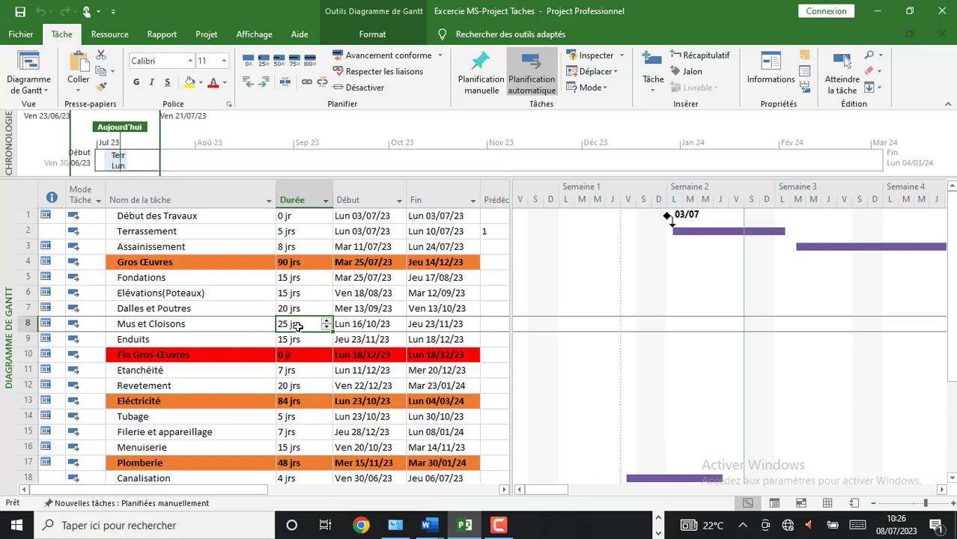
left_click(288, 340)
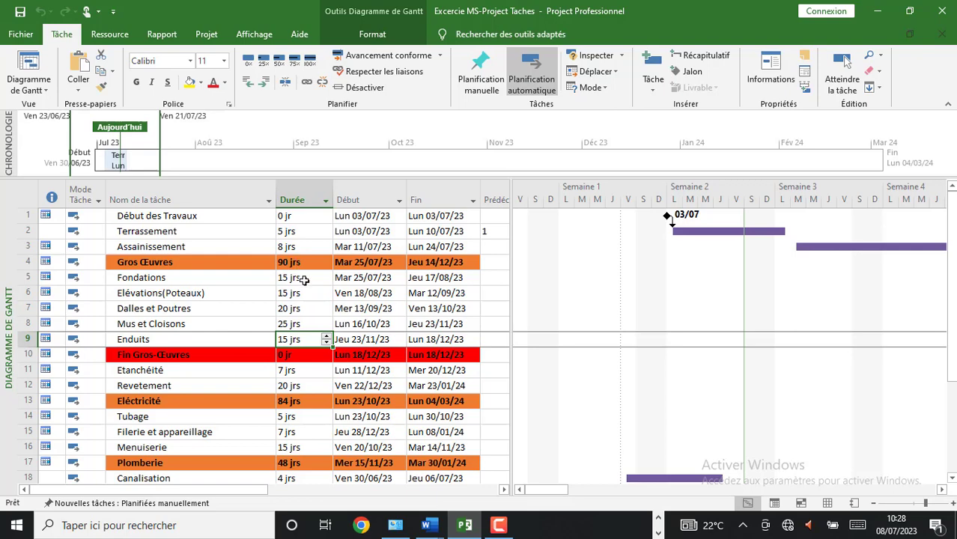
- Check the duration and start date of Gros Œuvres and view its task information, closing it without changes
left_click(302, 265)
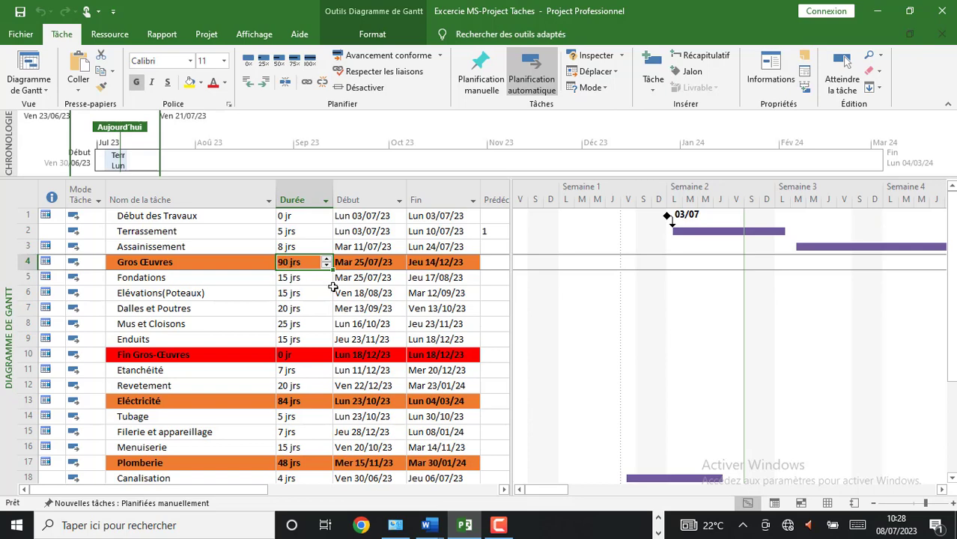
left_click(360, 262)
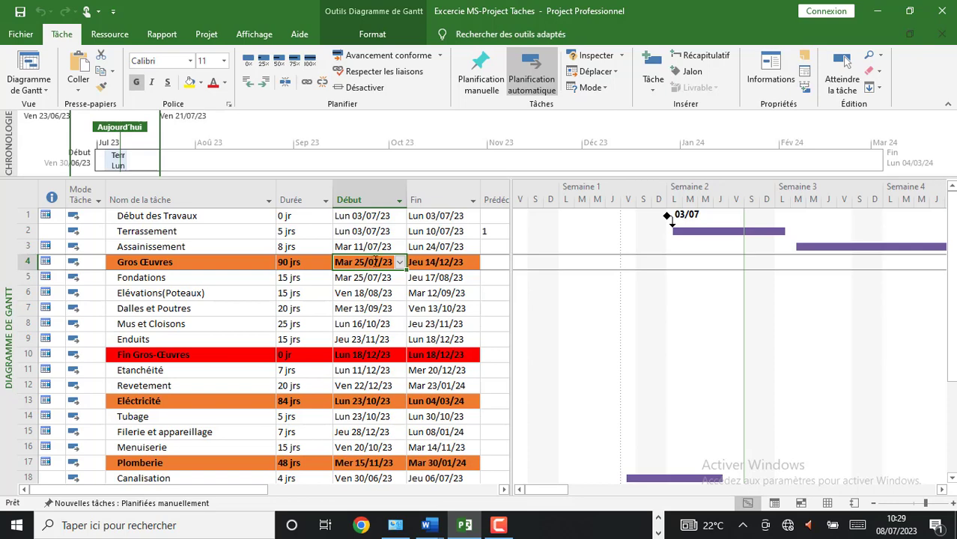
double_click(372, 257)
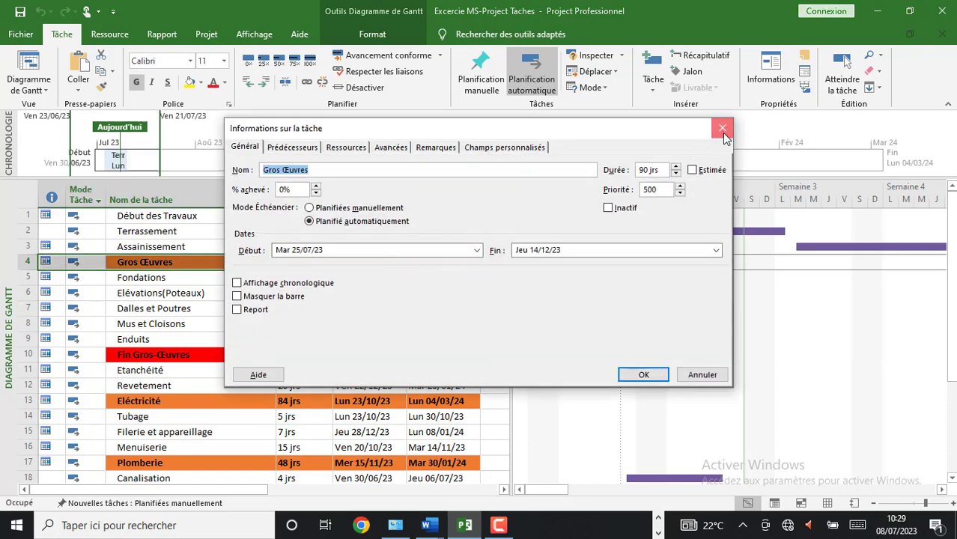
left_click(721, 130)
double_click(377, 263)
left_click(722, 129)
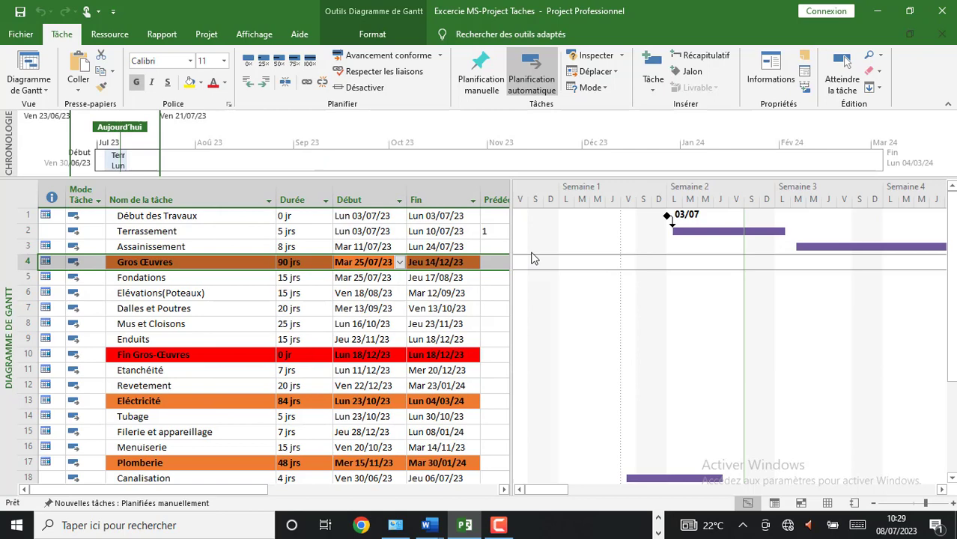
- Browse the Gros Œuvres start date calendar ahead to October 2023 without picking a date, and check the finish date of Enduits
left_click(400, 264)
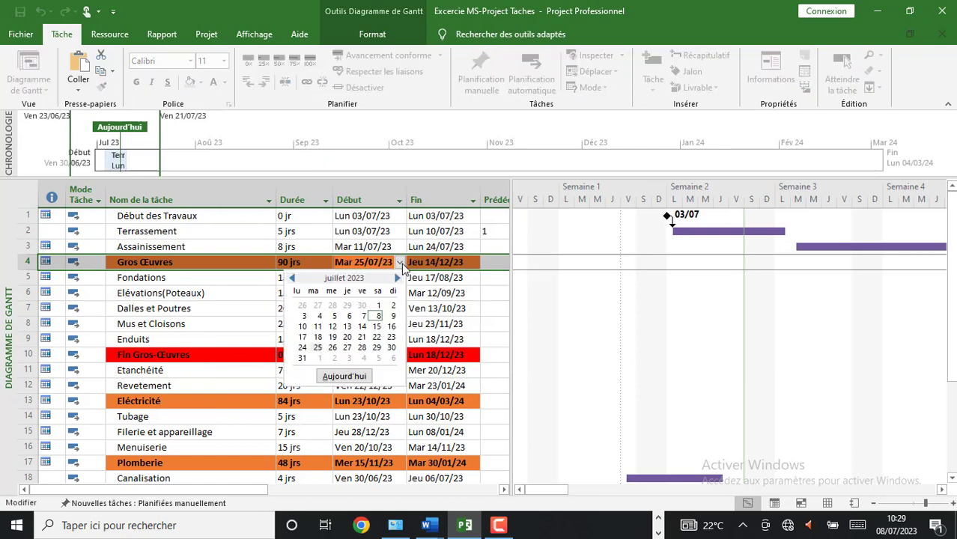
left_click(396, 278)
left_click(396, 279)
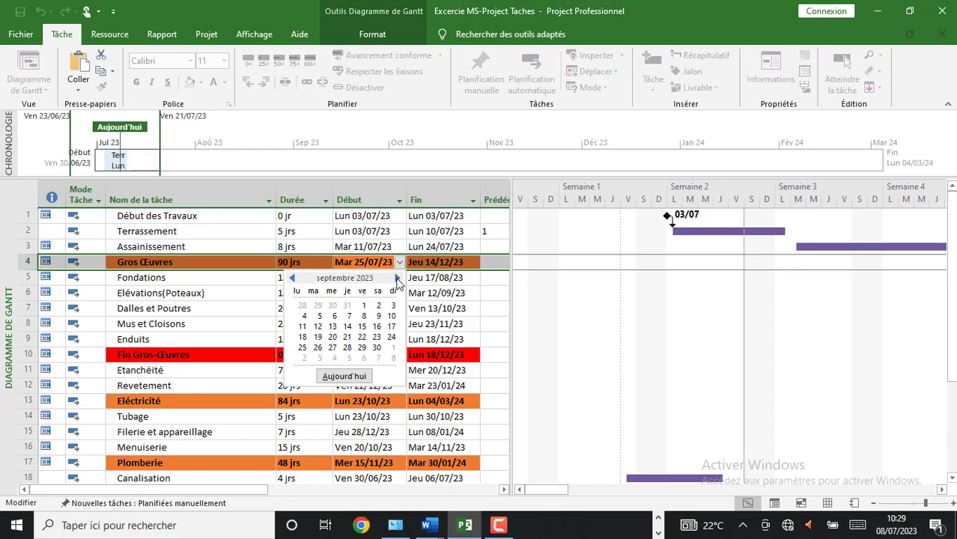
left_click(396, 279)
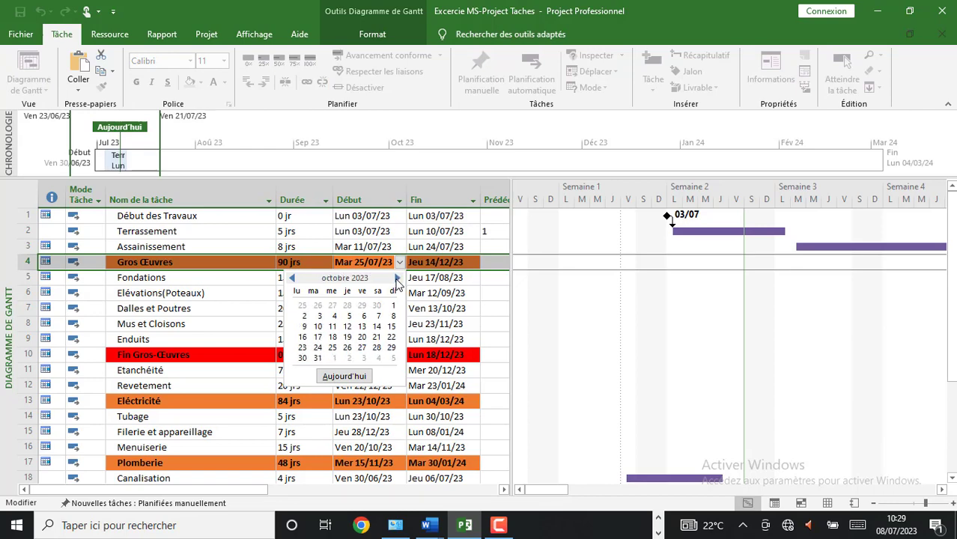
left_click(455, 267)
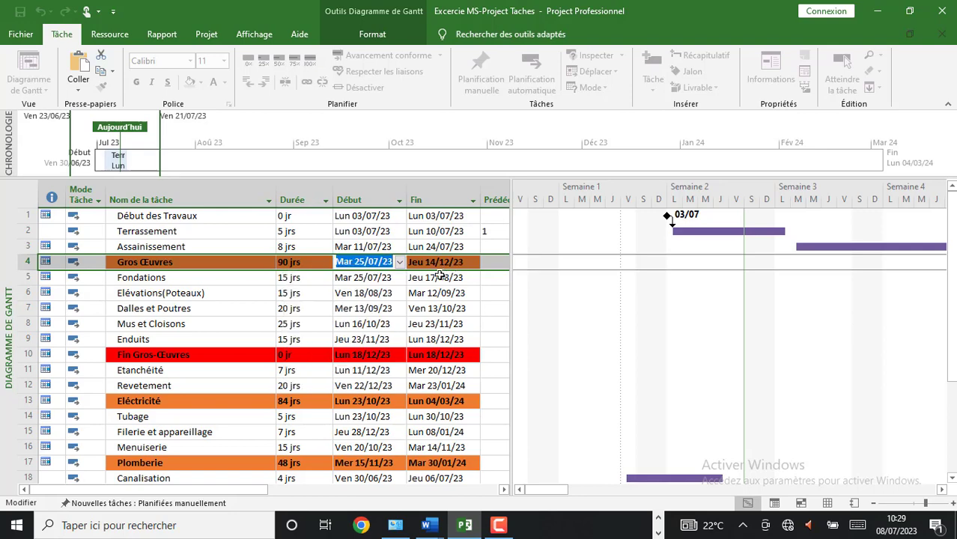
left_click(438, 275)
left_click(395, 263)
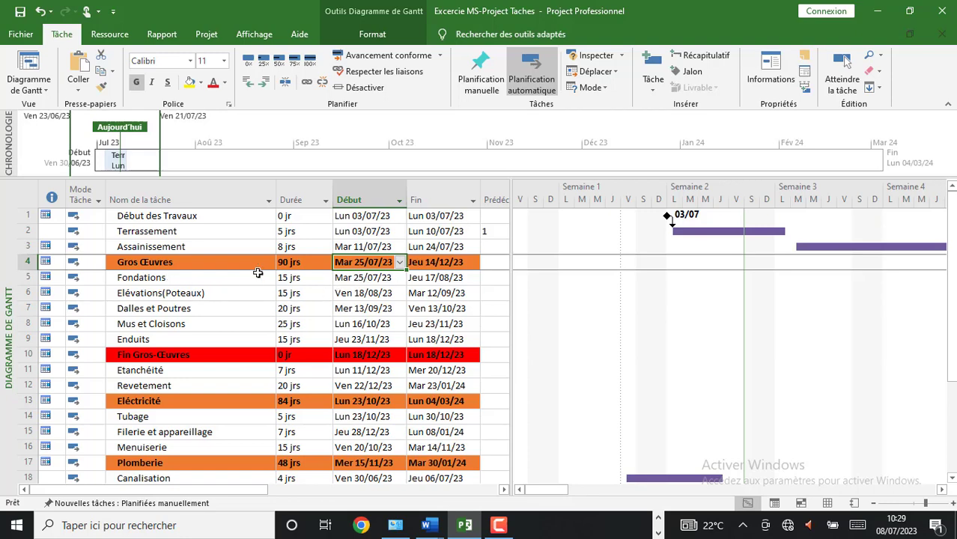
left_click(432, 340)
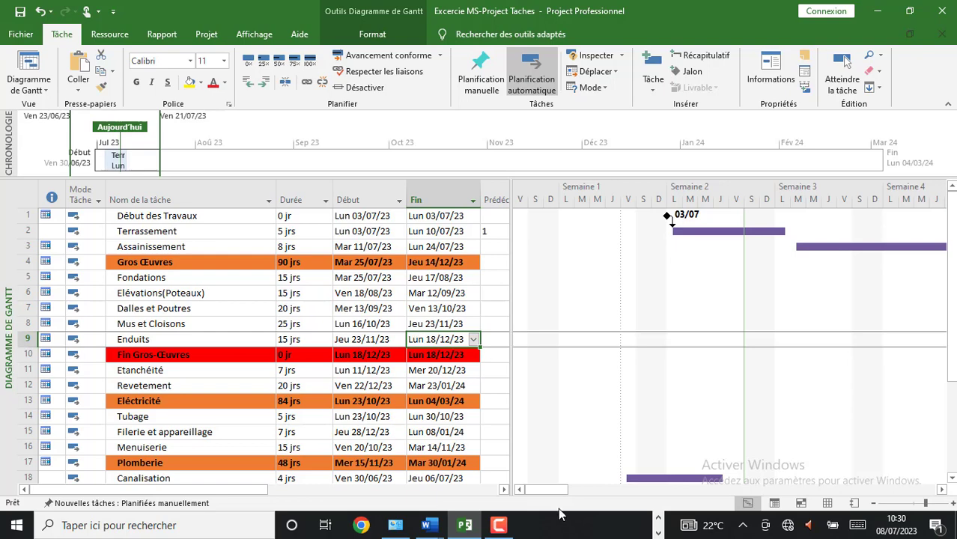
- Examine the Gantt bars over the following weeks, from Terrassement to Elévations(Poteaux)
left_click(942, 489)
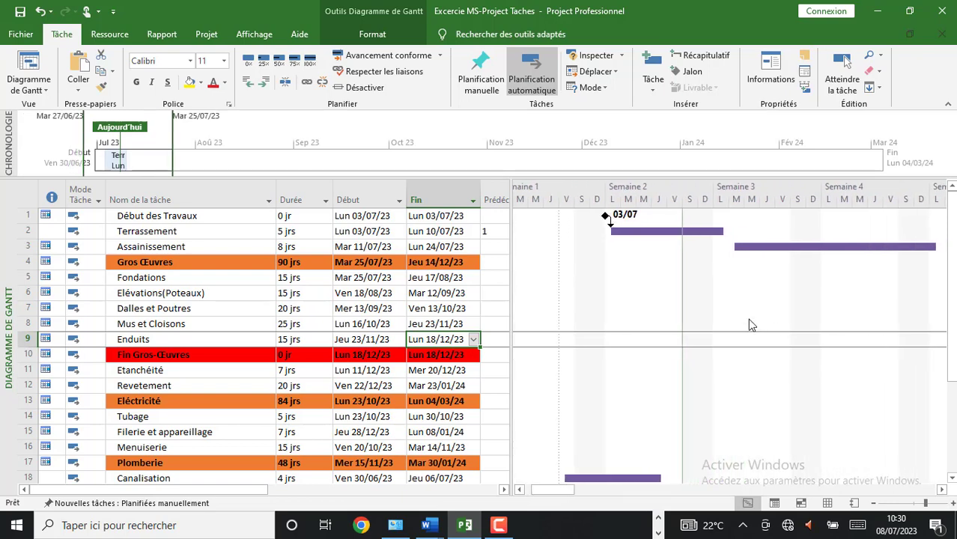
left_click(941, 490)
left_click(942, 490)
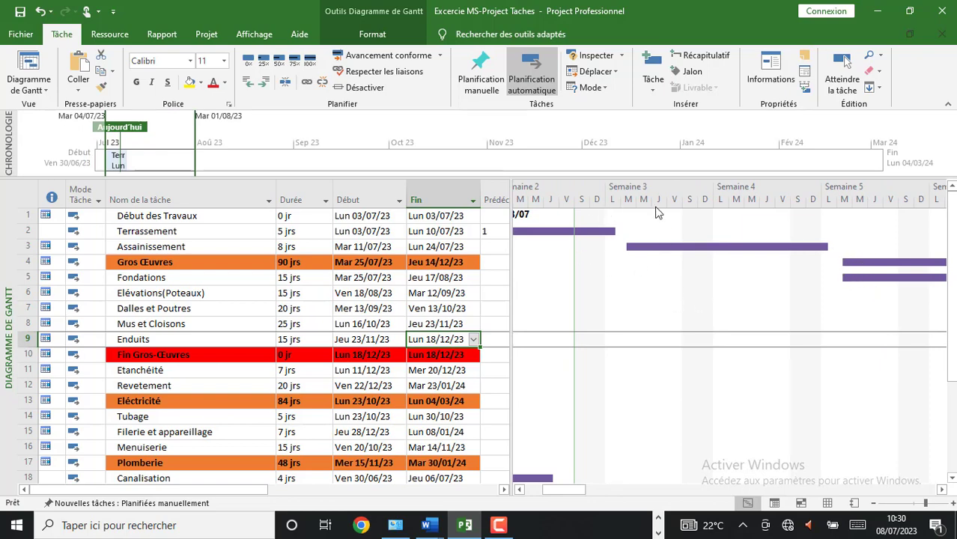
left_click(942, 489)
left_click(942, 489)
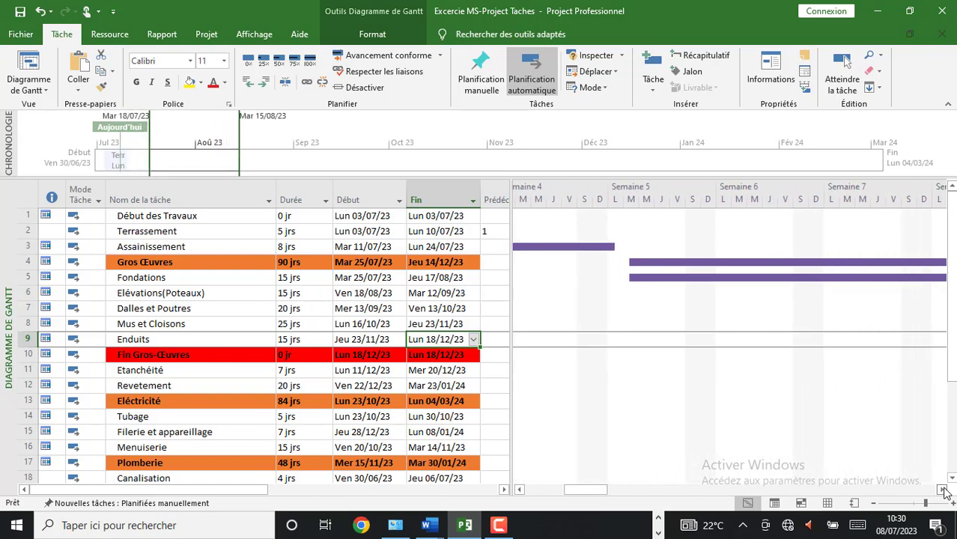
left_click(942, 490)
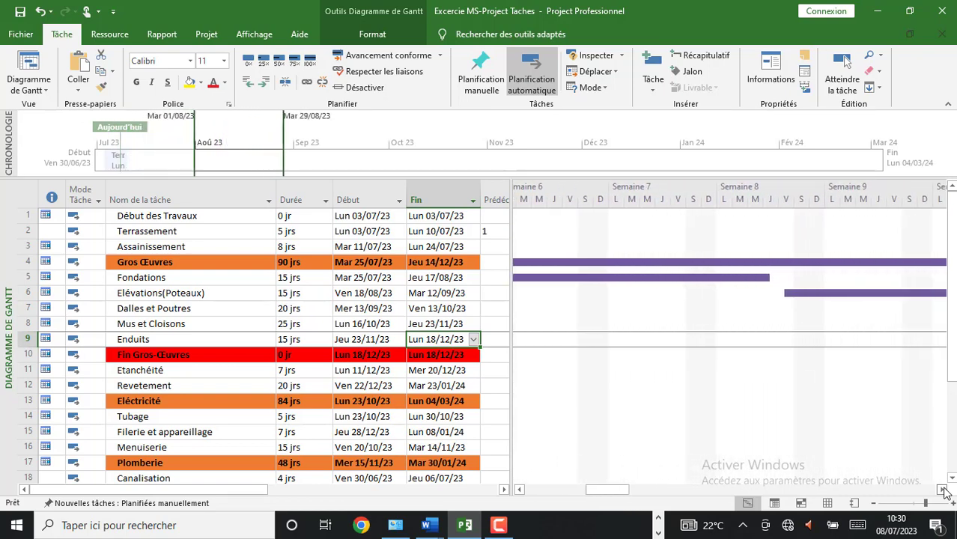
left_click(942, 490)
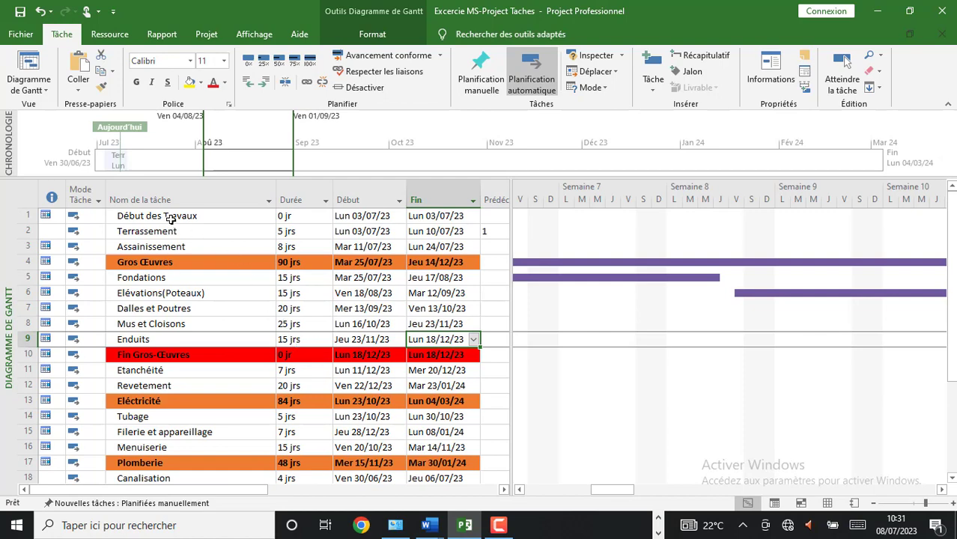
- Check the start date of Gros Œuvres and view the general settings in its task information
left_click(372, 264)
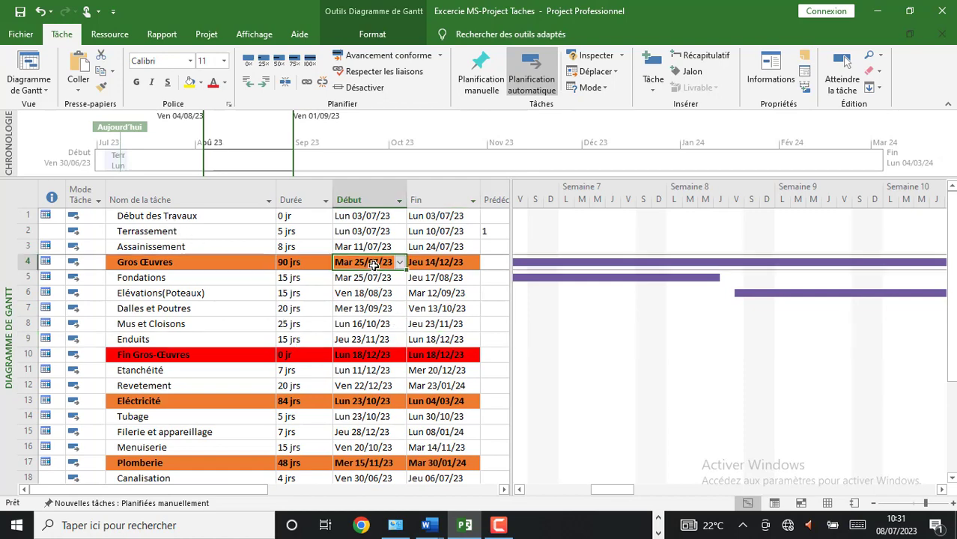
left_click(165, 262)
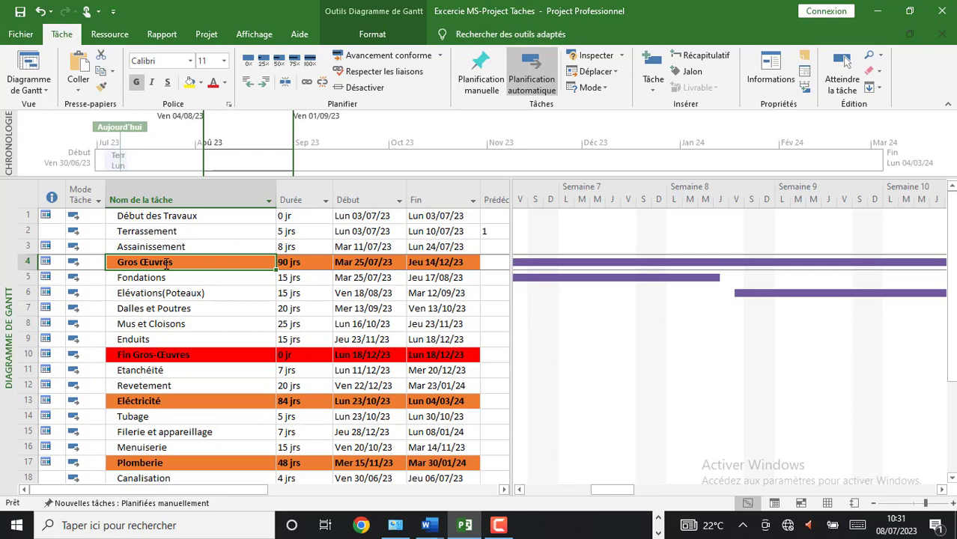
double_click(166, 263)
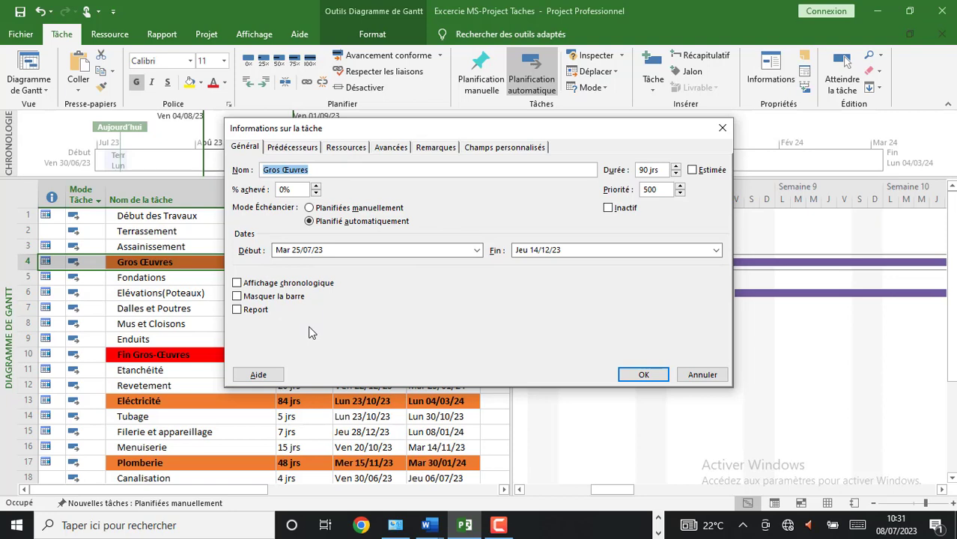
left_click(252, 152)
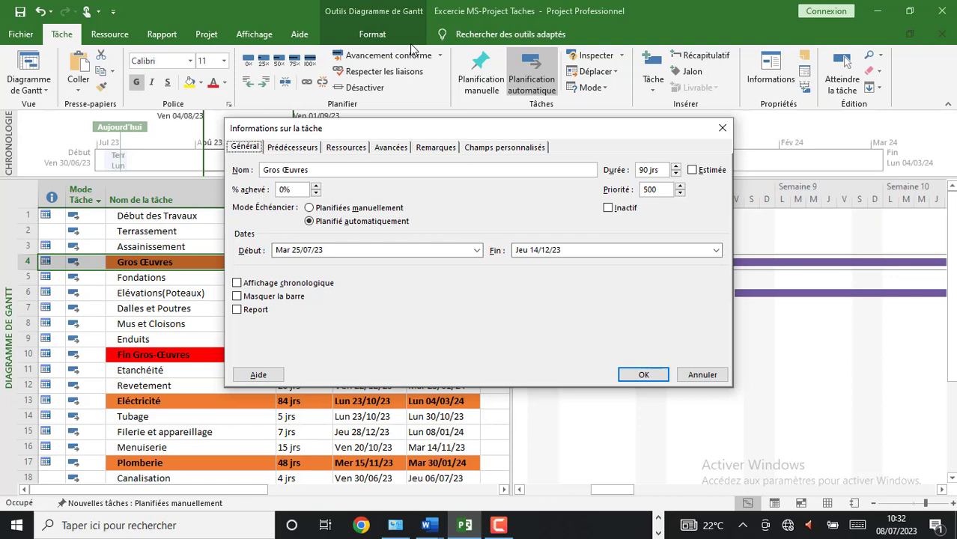
- Try a duration of 89 days, the Estimée option and manual scheduling for Gros Œuvres, restoring 90 days, non-estimated and automatic scheduling
left_click(676, 173)
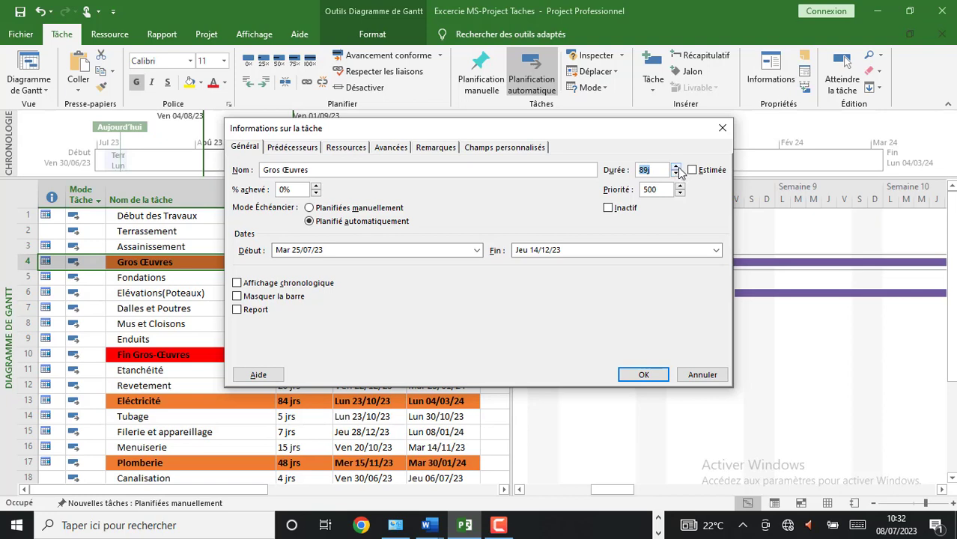
left_click(676, 167)
left_click(691, 169)
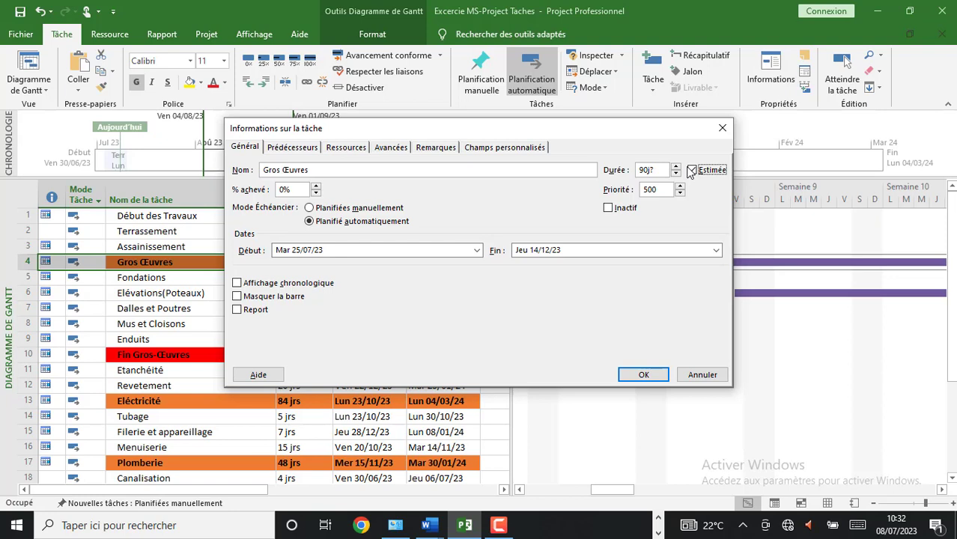
left_click(691, 170)
left_click(310, 209)
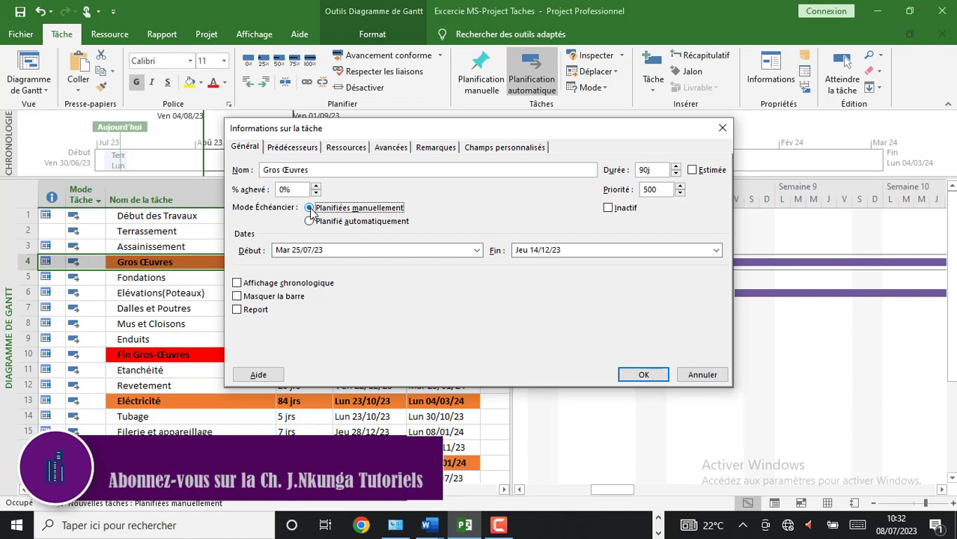
left_click(309, 221)
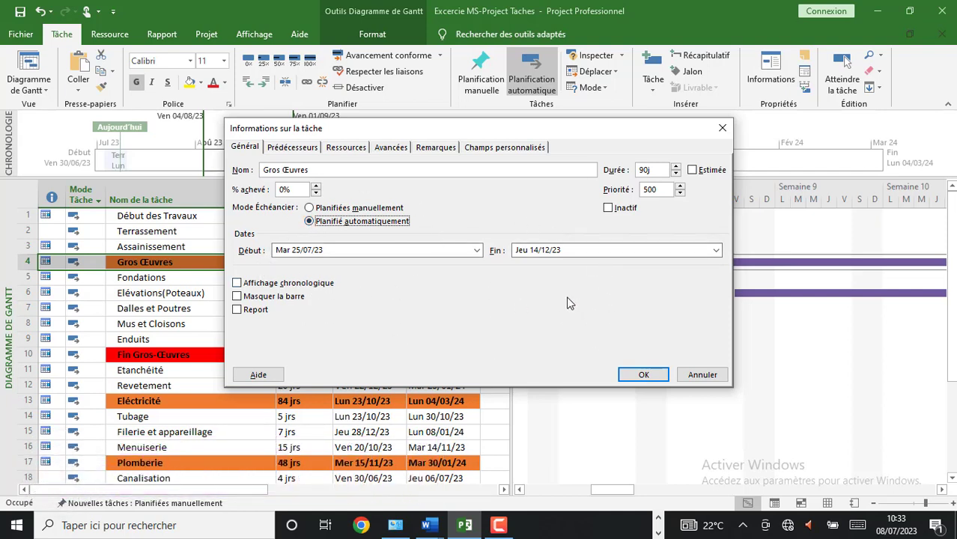
- Try 18/12/23 as the finish date of Gros Œuvres and discard the task information changes
left_click(715, 251)
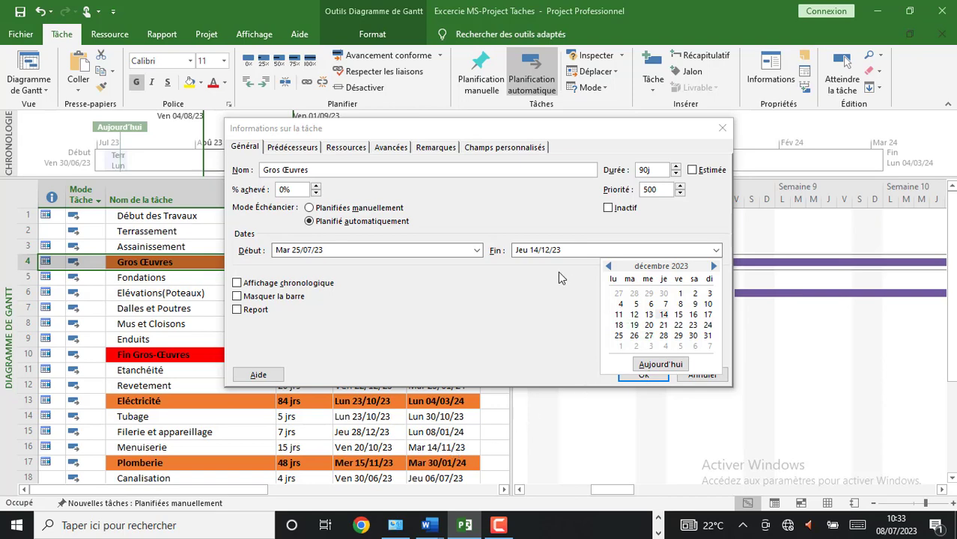
left_click(619, 325)
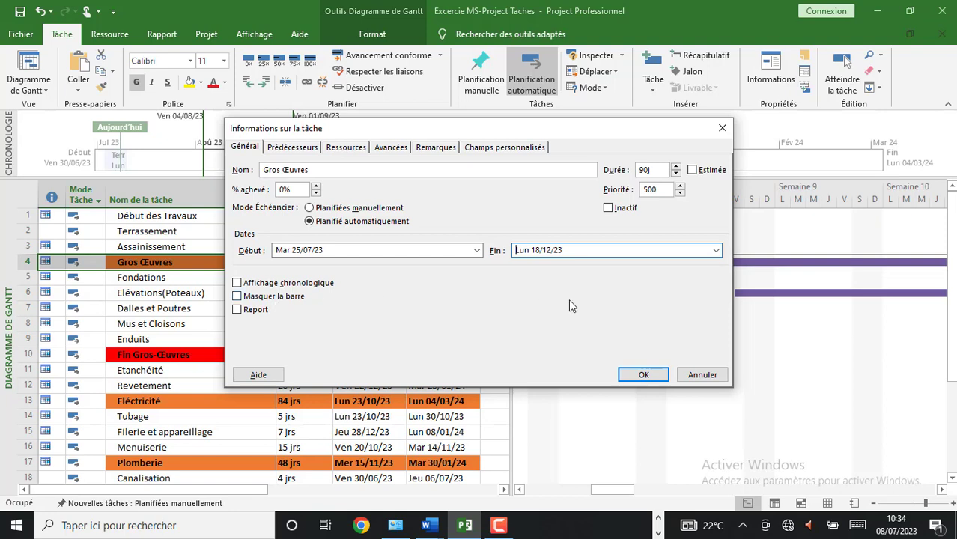
left_click(715, 250)
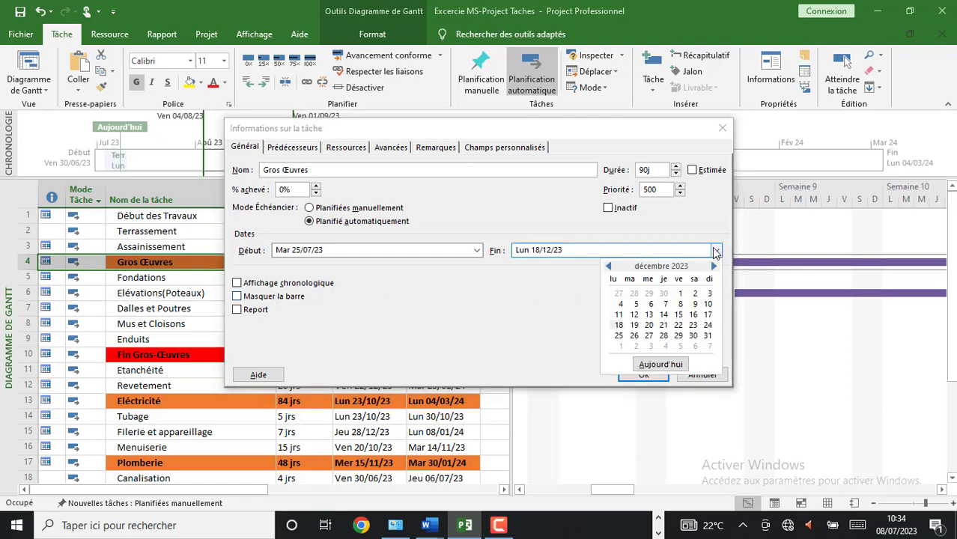
left_click(720, 130)
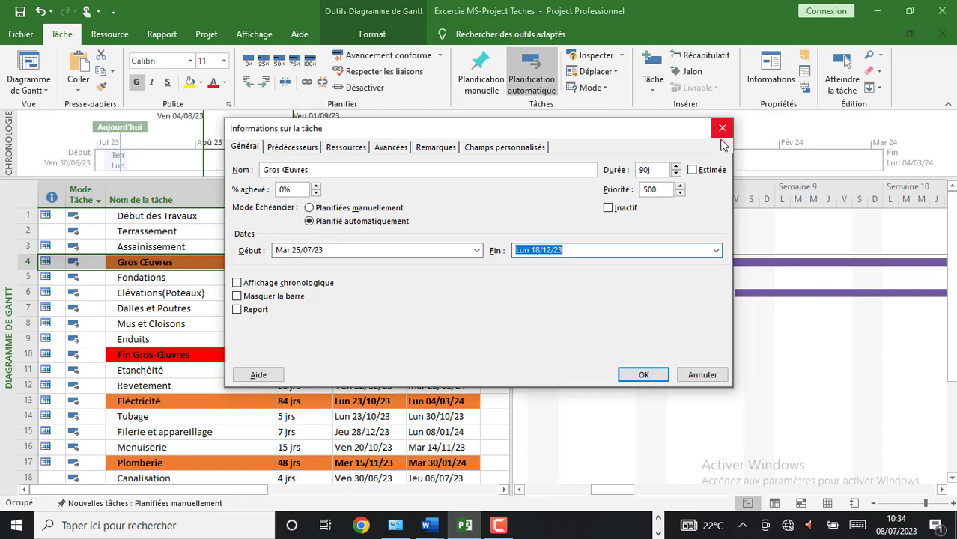
left_click(716, 132)
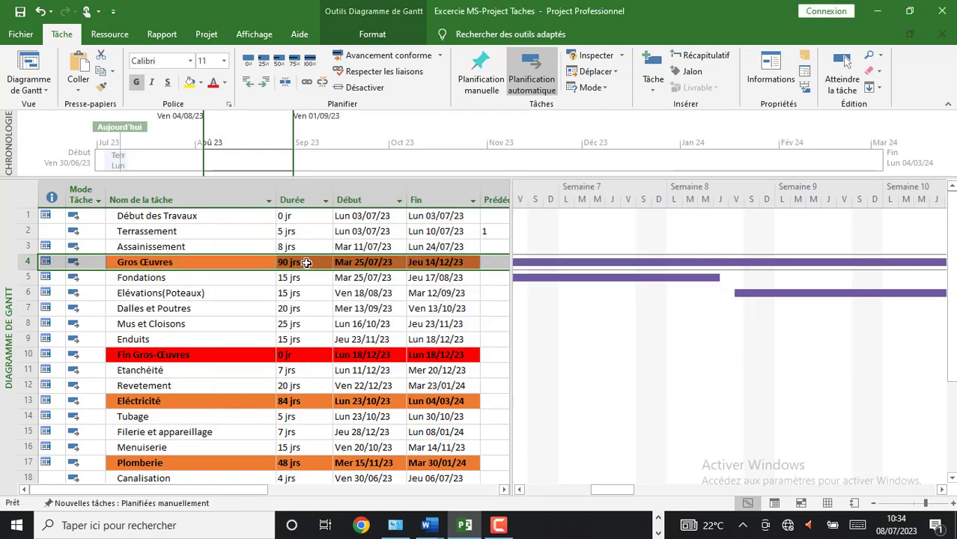
- Look through the predecessors, resources and advanced settings in the Gros Œuvres task information
double_click(230, 269)
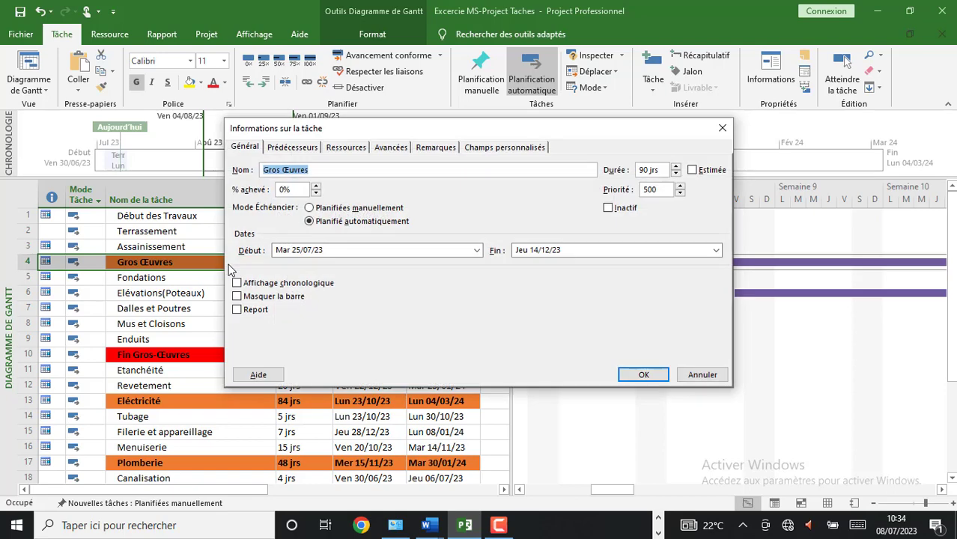
left_click(297, 152)
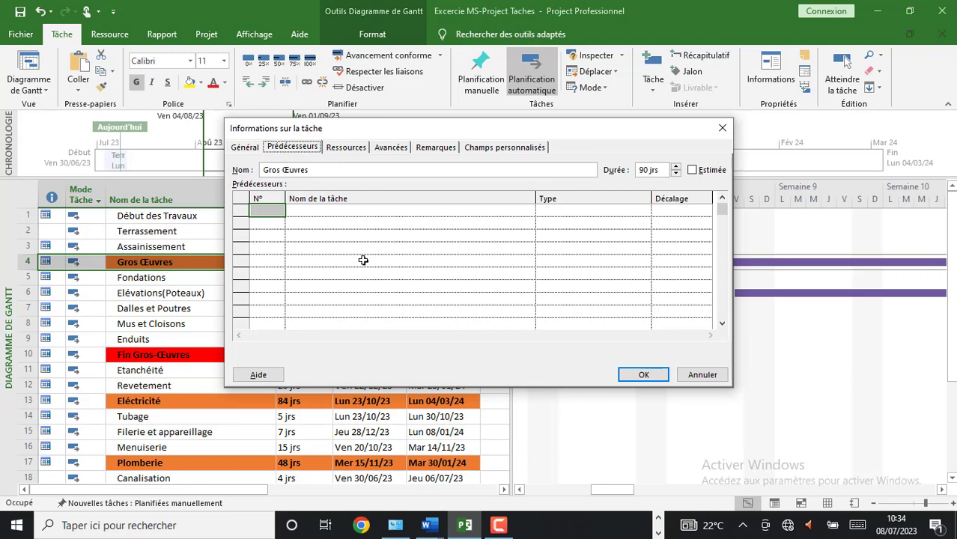
left_click(345, 149)
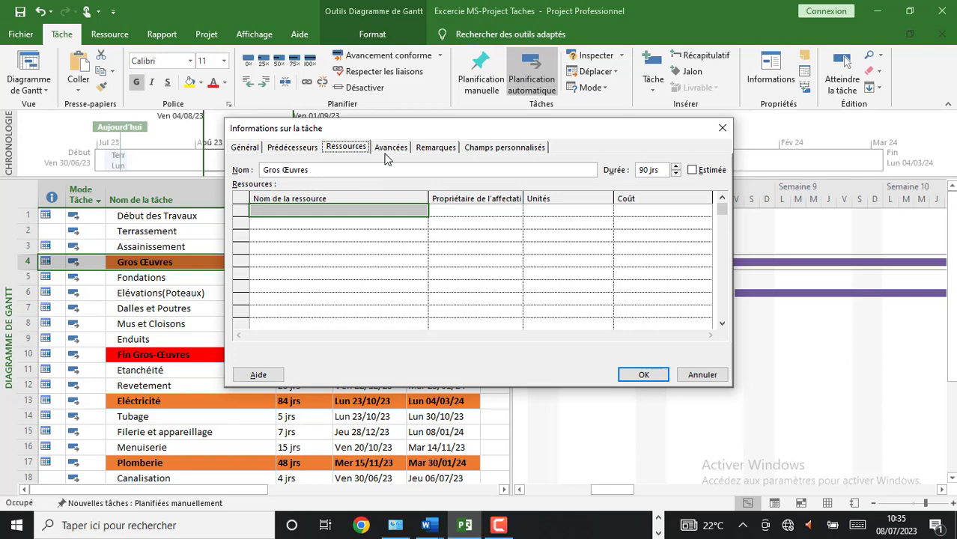
left_click(389, 147)
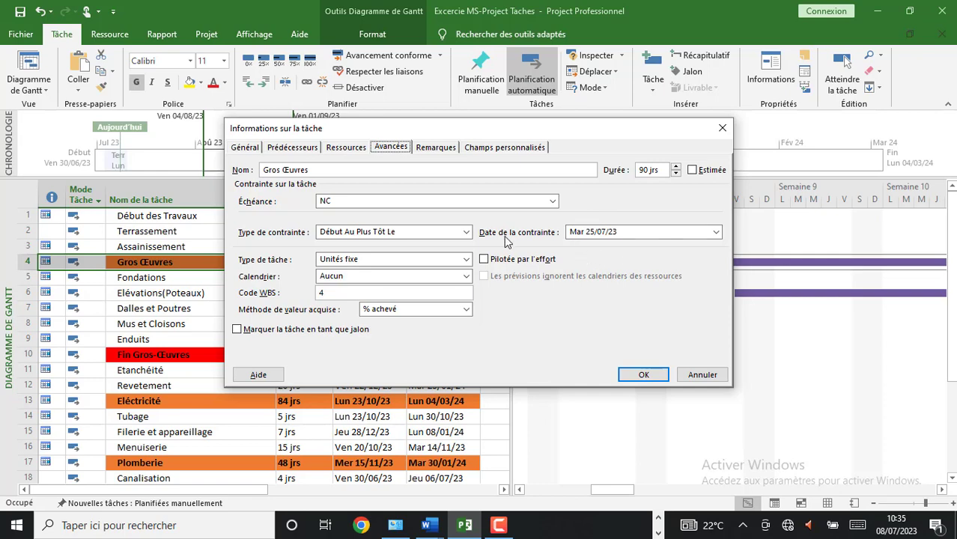
- Try the constraint type Dès Que Possible for Gros Œuvres and discard the change
left_click(466, 233)
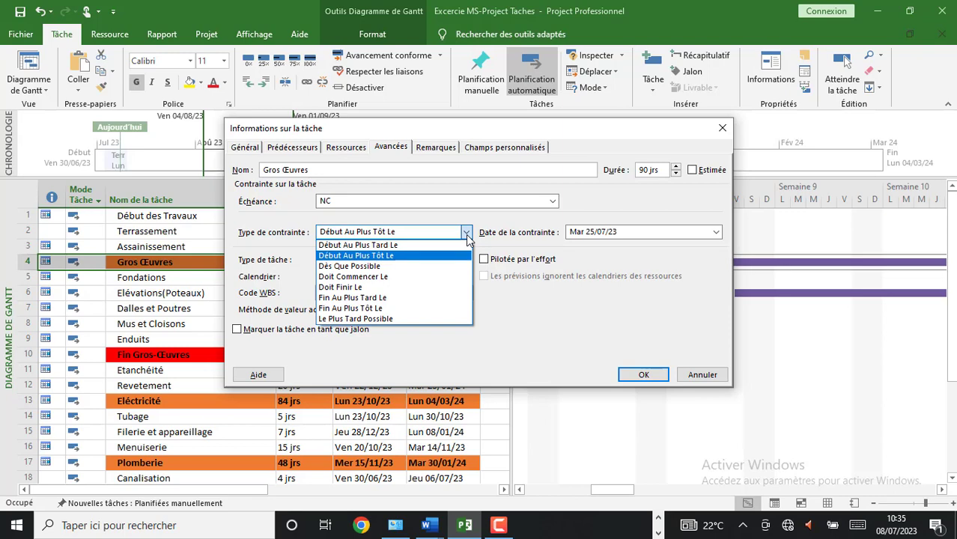
left_click(346, 267)
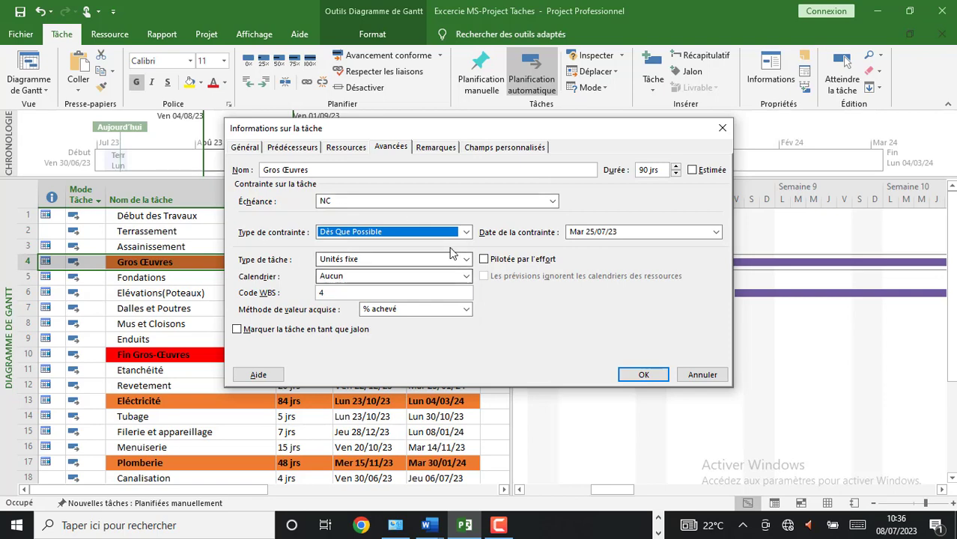
left_click(722, 128)
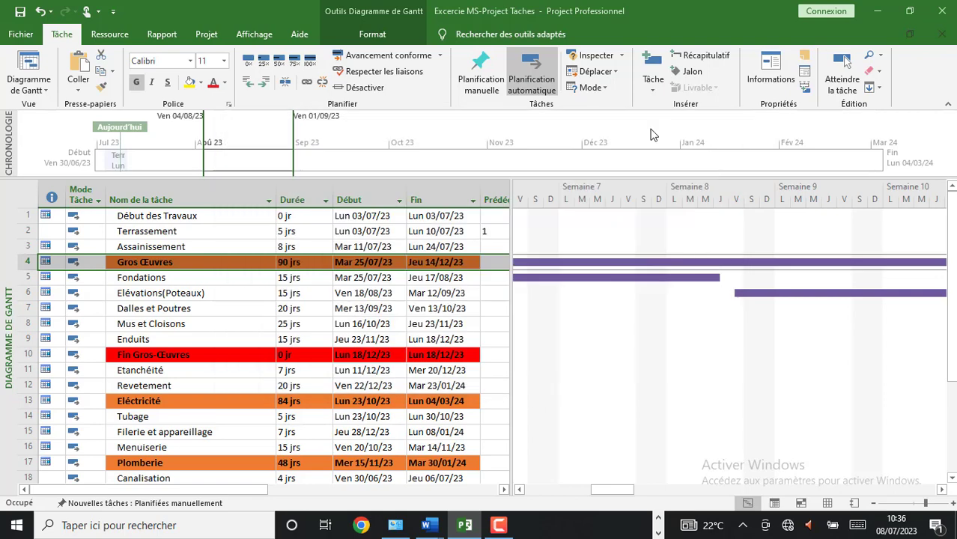
- Set the constraint type of Gros Œuvres to Début Au Plus Tard Le and check its finish date in the task table
double_click(173, 262)
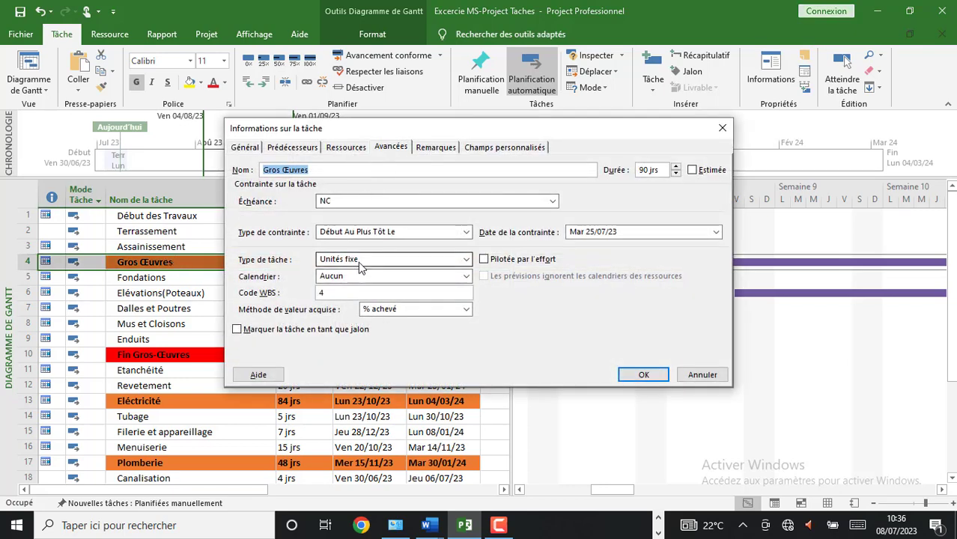
left_click(467, 232)
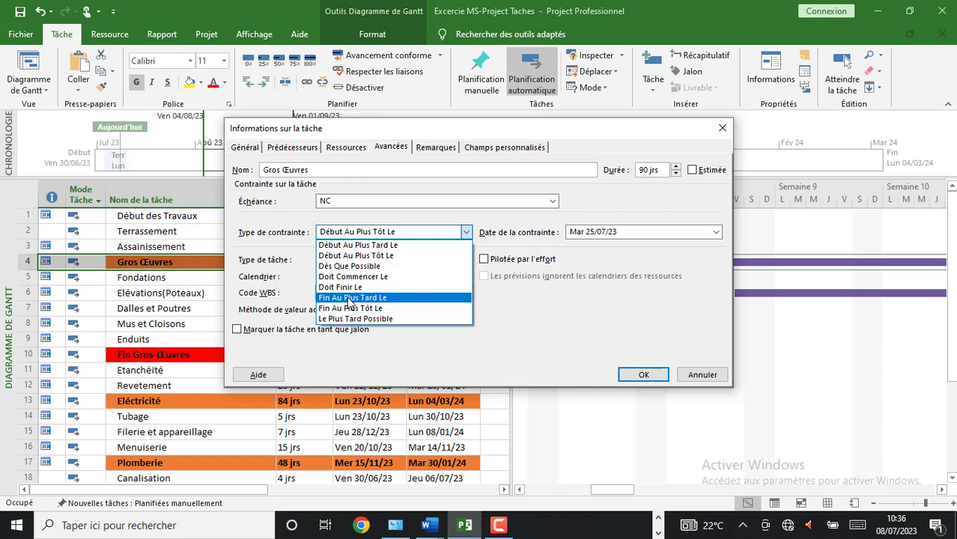
left_click(367, 244)
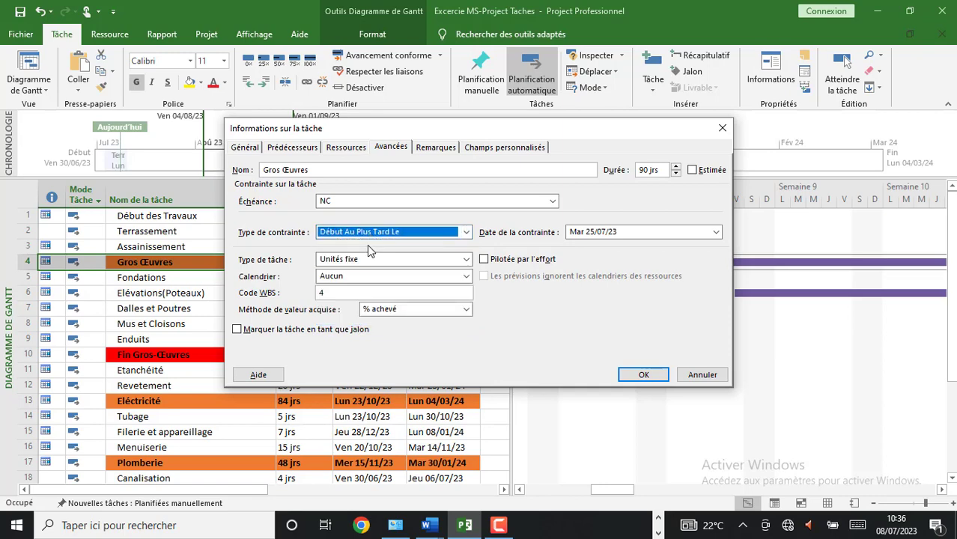
left_click(643, 375)
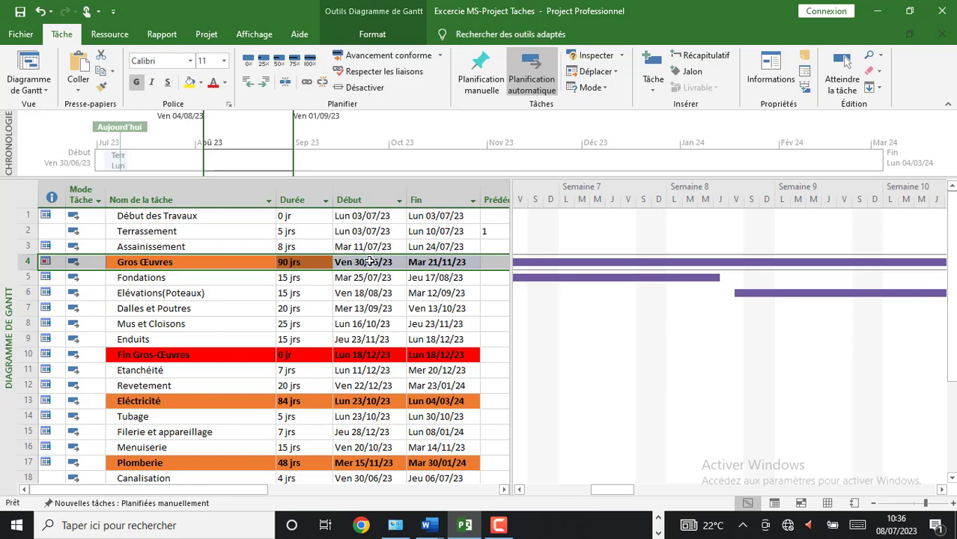
left_click(440, 264)
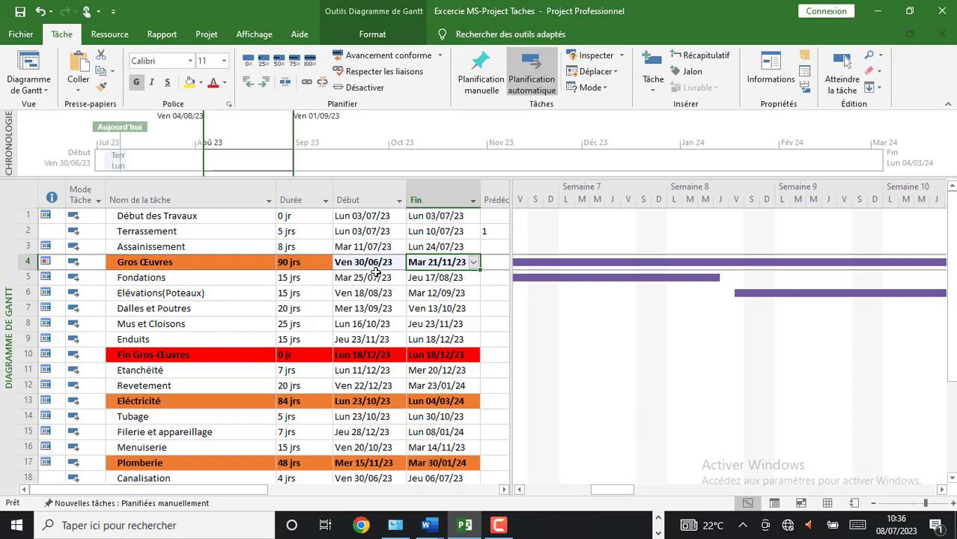
- Set the constraint type of Gros Œuvres to Début Au Plus Tôt Le and apply the task information
left_click(227, 265)
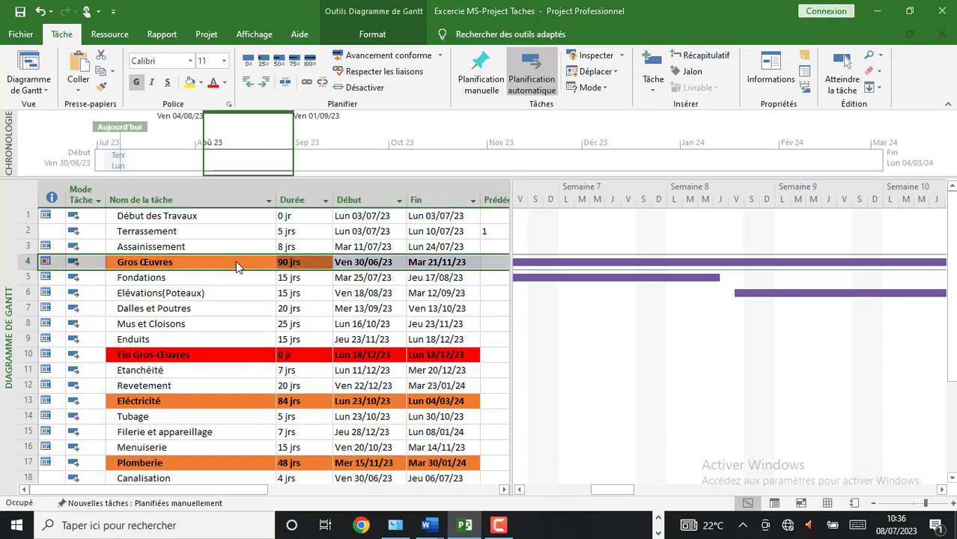
double_click(234, 264)
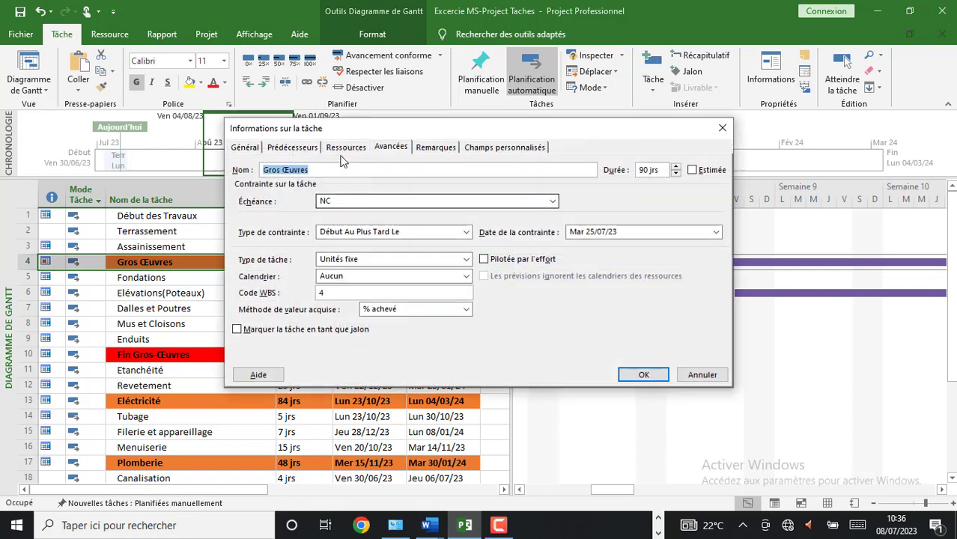
left_click(465, 232)
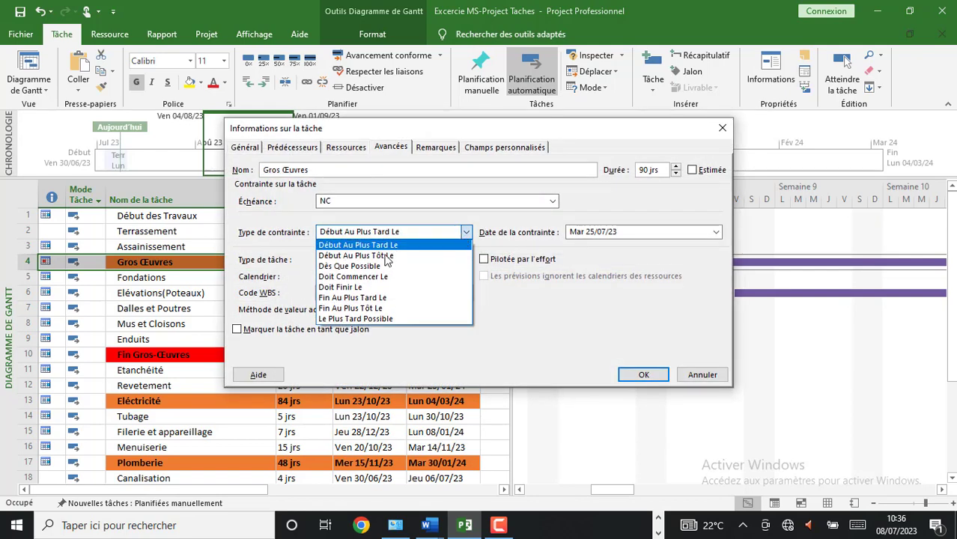
left_click(366, 258)
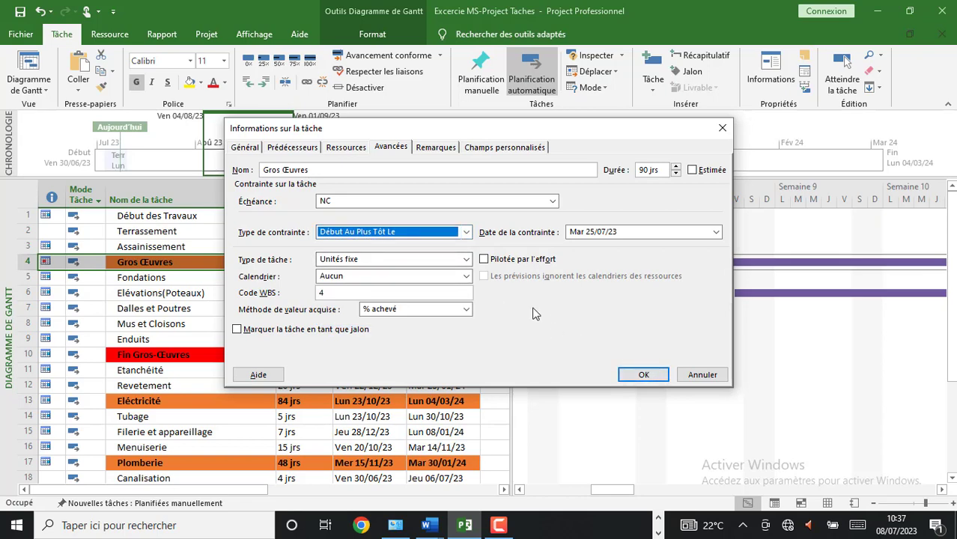
left_click(465, 232)
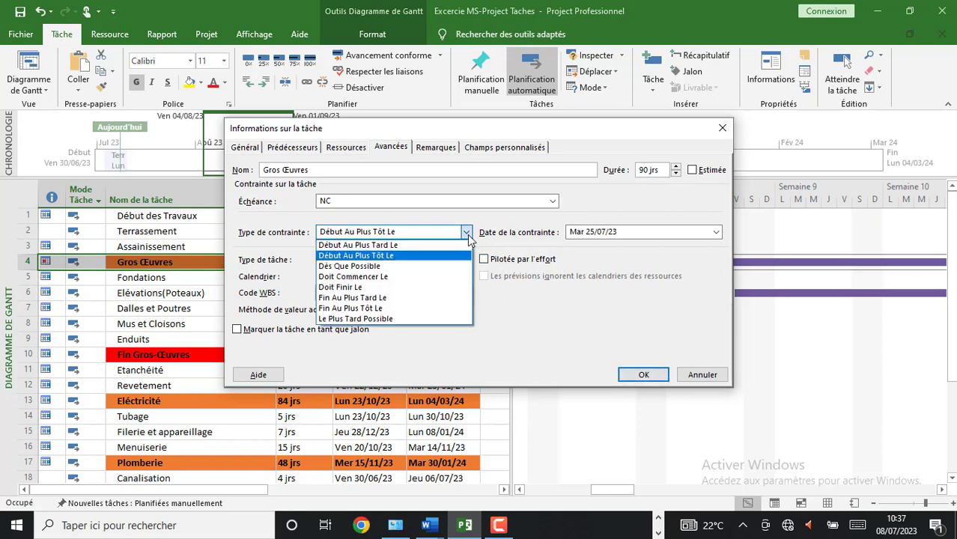
left_click(642, 374)
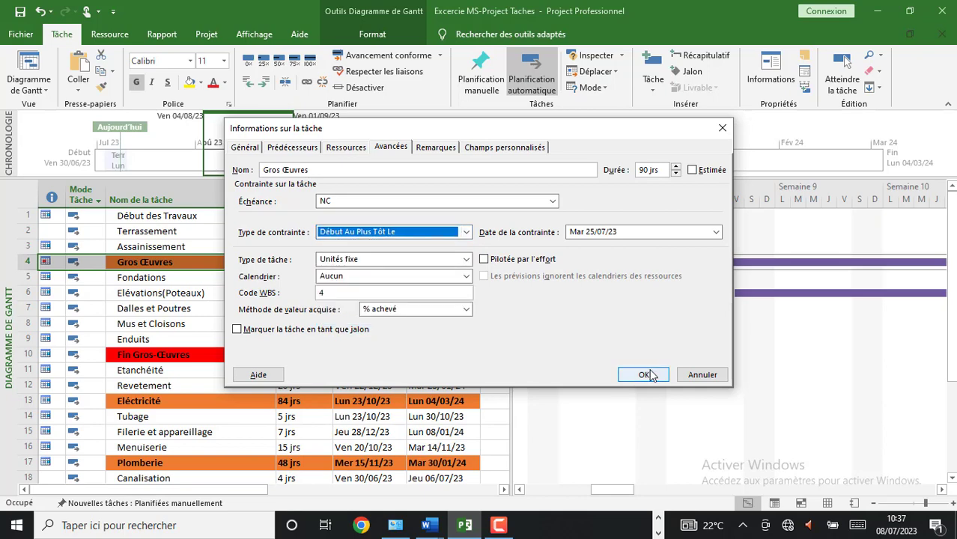
left_click(641, 376)
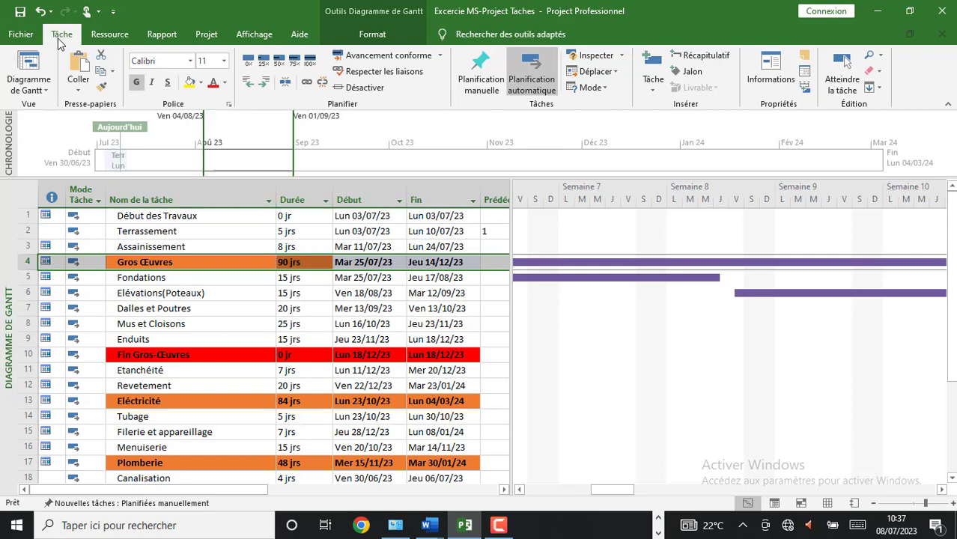
- Review the start and finish dates and the advanced constraint settings in the Gros Œuvres task information
left_click(771, 79)
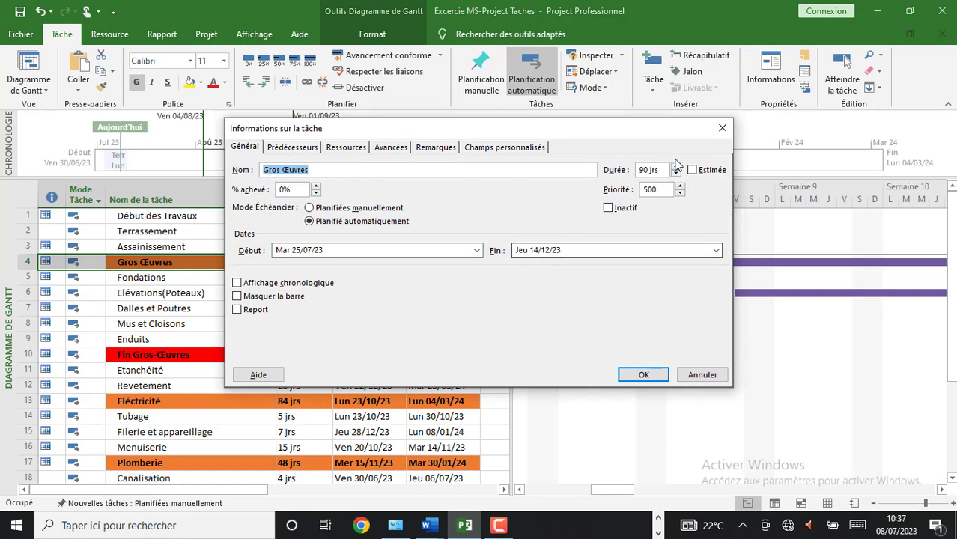
left_click(721, 132)
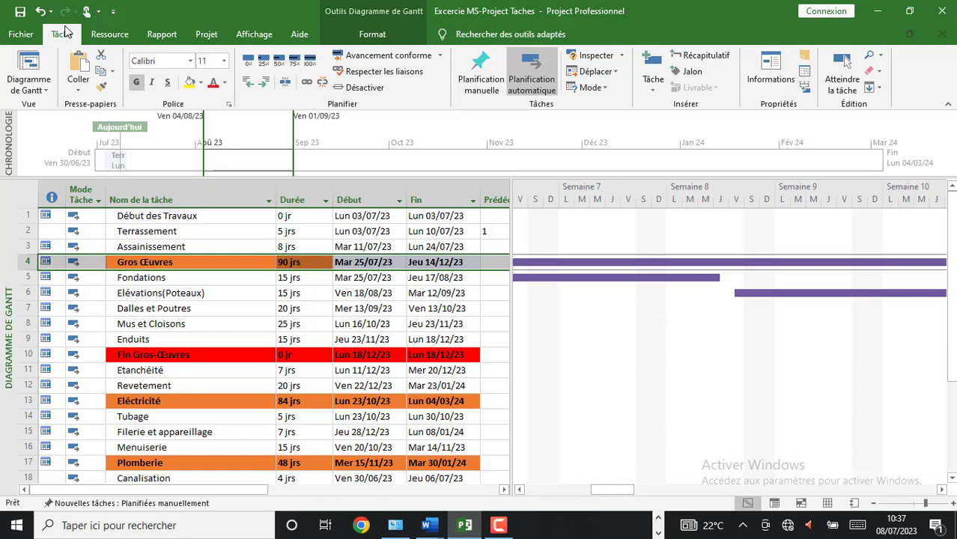
left_click(765, 86)
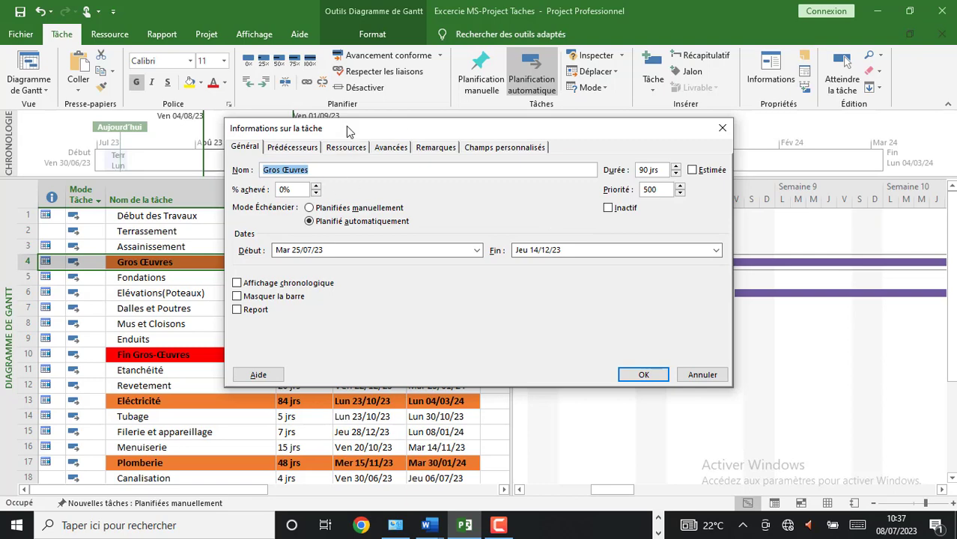
left_click(385, 149)
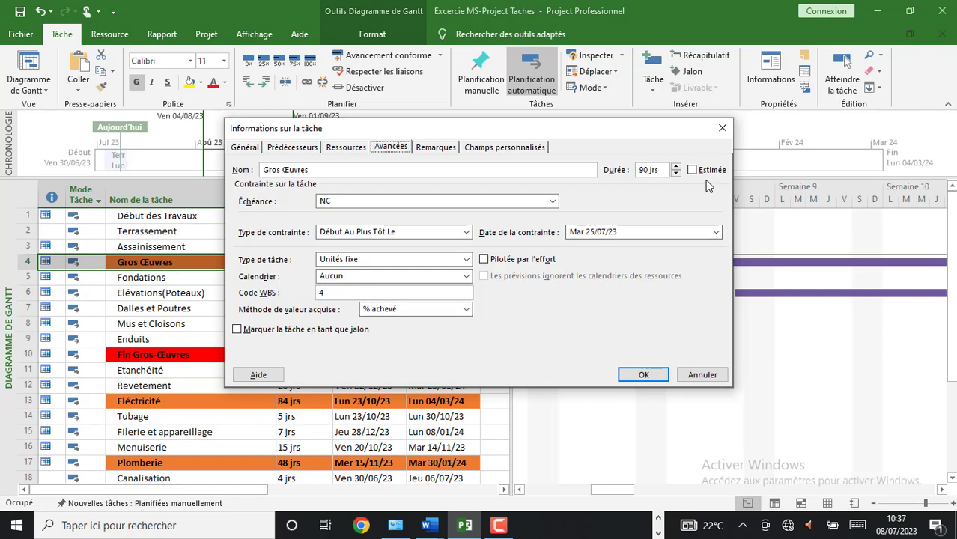
left_click(722, 128)
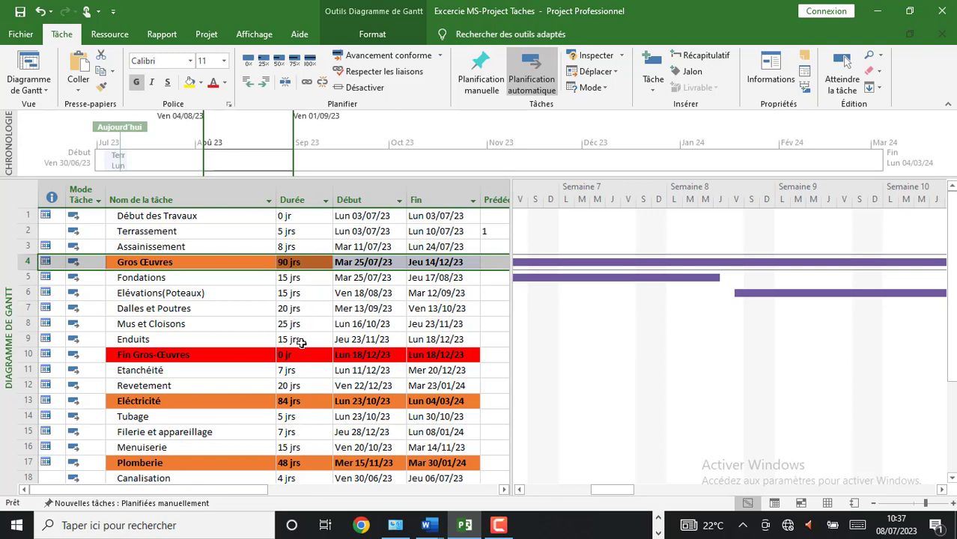
- Compare the Enduits and Fondations dates with Gros Œuvres, and look through the Gros Œuvres general, predecessor and advanced settings
left_click(152, 341)
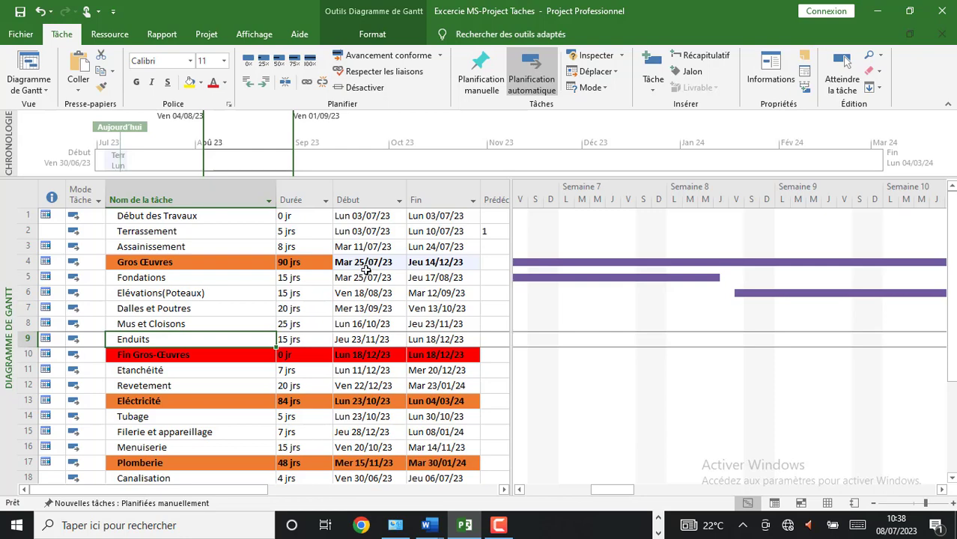
left_click(341, 281)
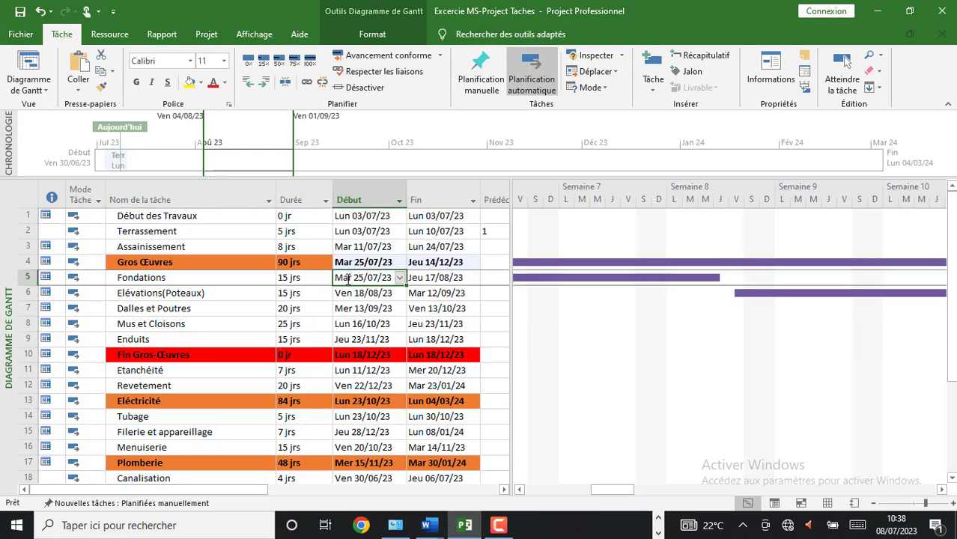
left_click(183, 290)
left_click(192, 279)
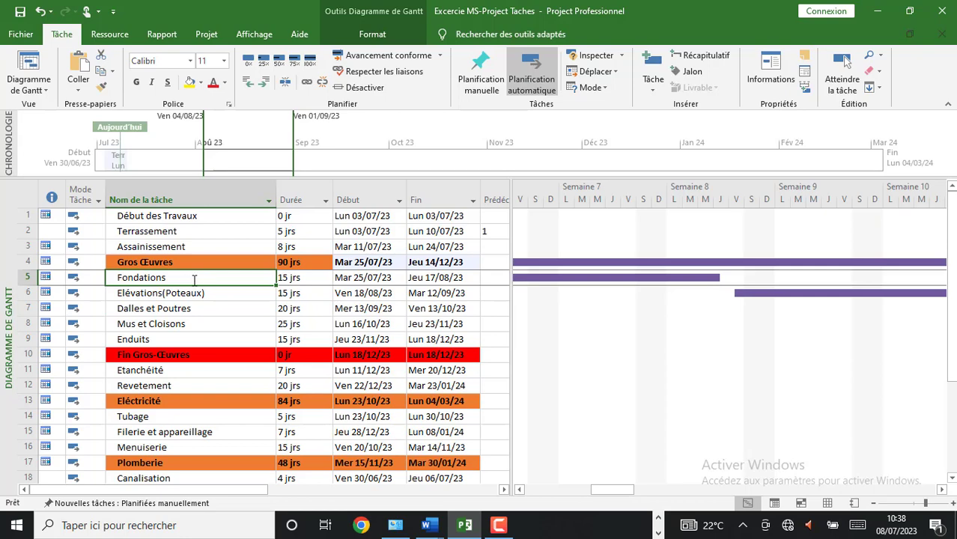
left_click(176, 263)
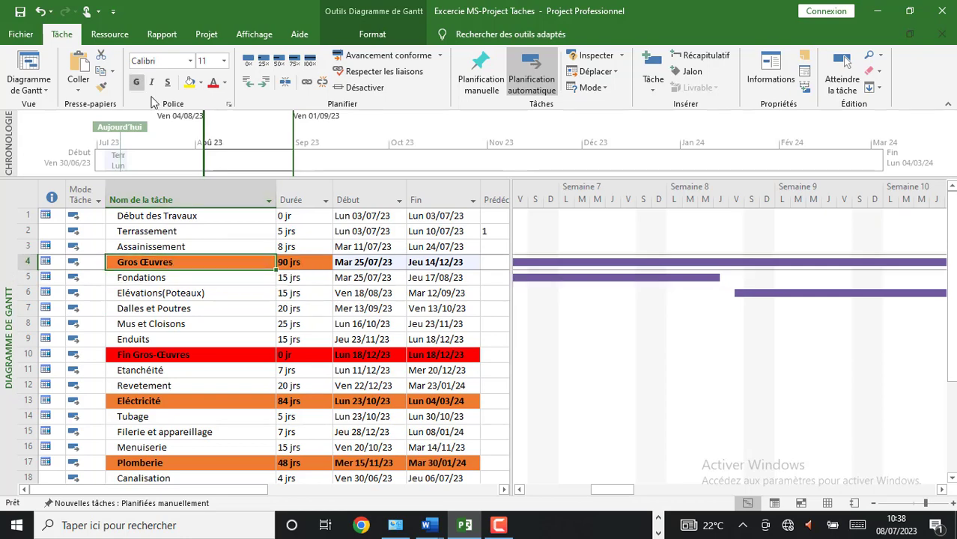
left_click(770, 71)
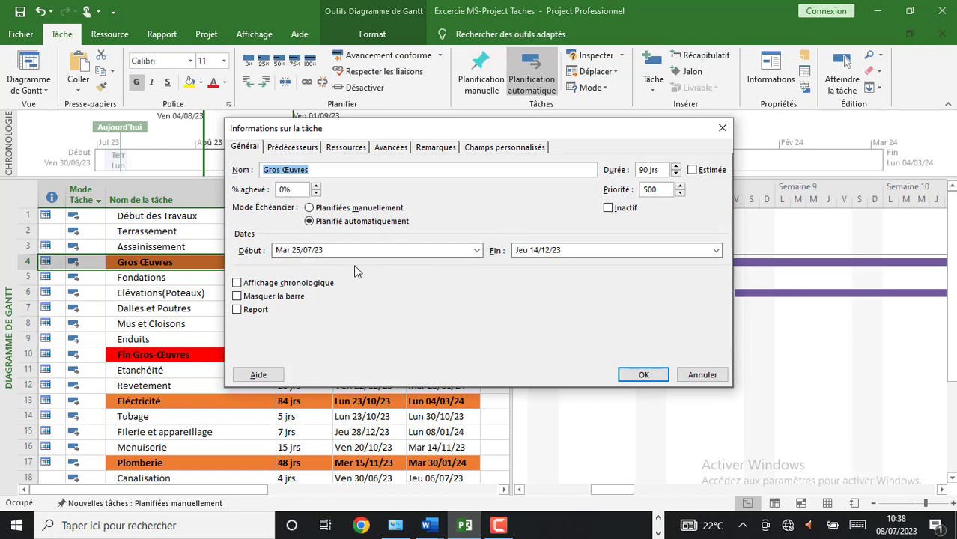
left_click(241, 150)
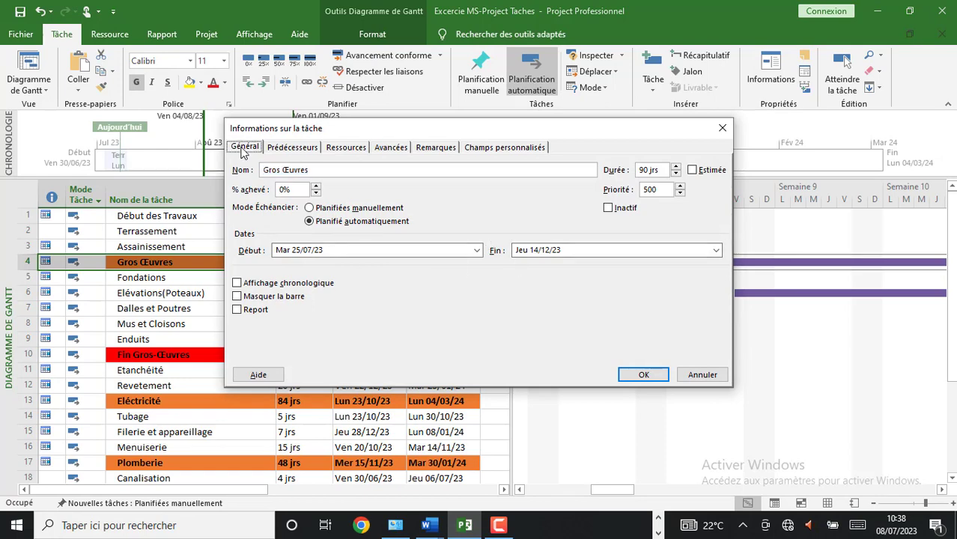
left_click(292, 150)
left_click(258, 152)
left_click(390, 149)
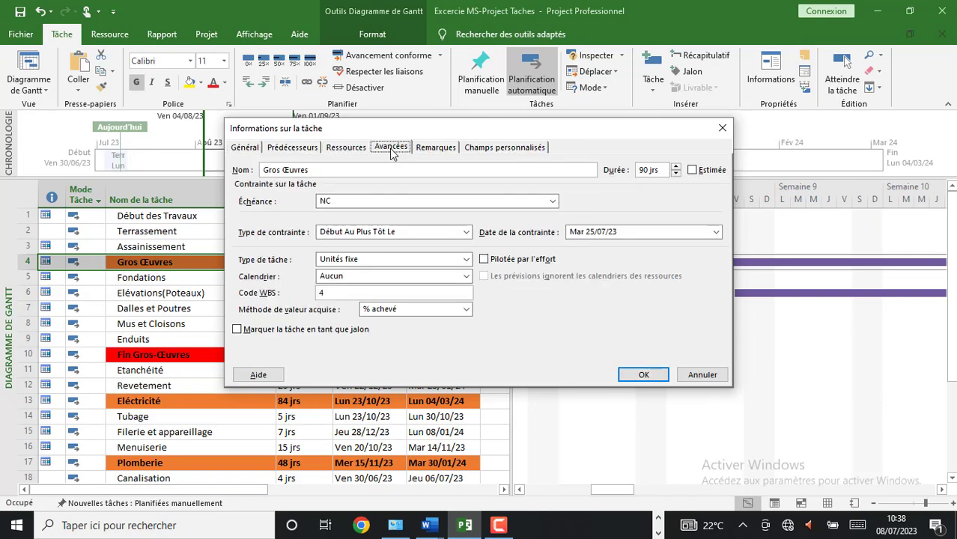
left_click(723, 128)
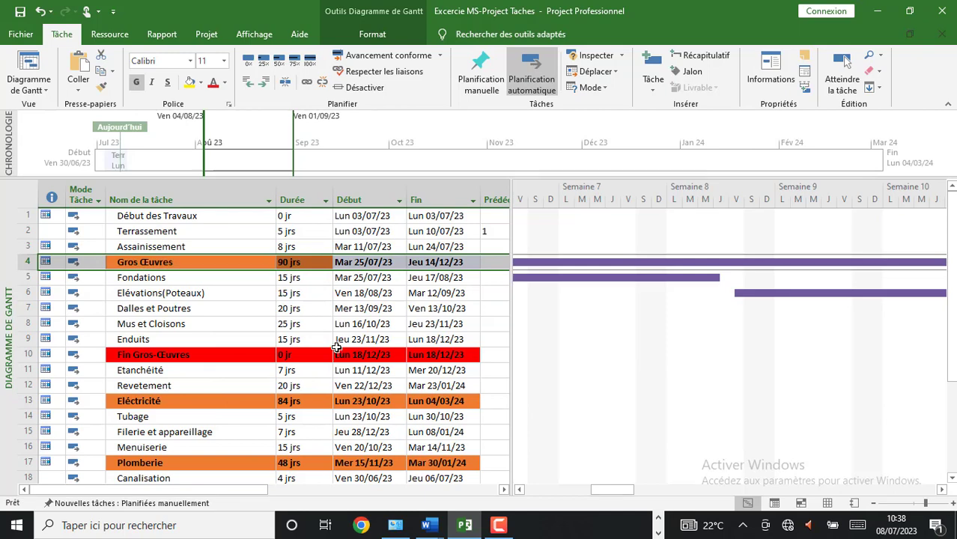
- Set the finish date of Enduits to 14/12/23 in its task information
left_click(133, 339)
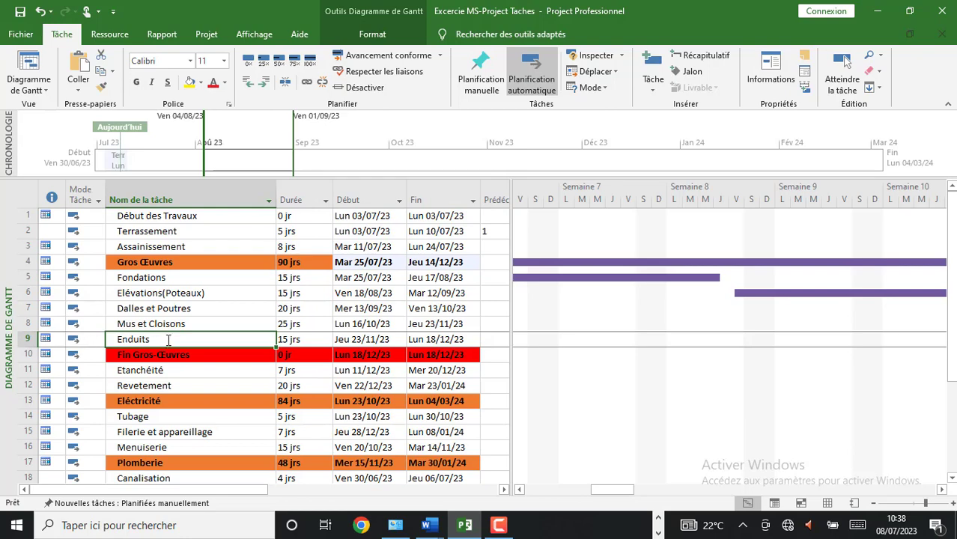
left_click(766, 75)
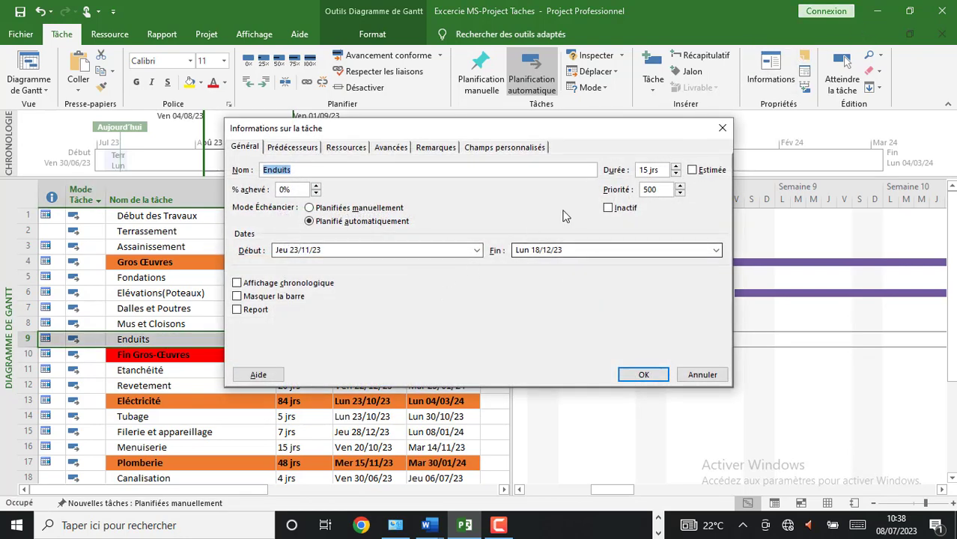
left_click_drag(535, 125, 541, 164)
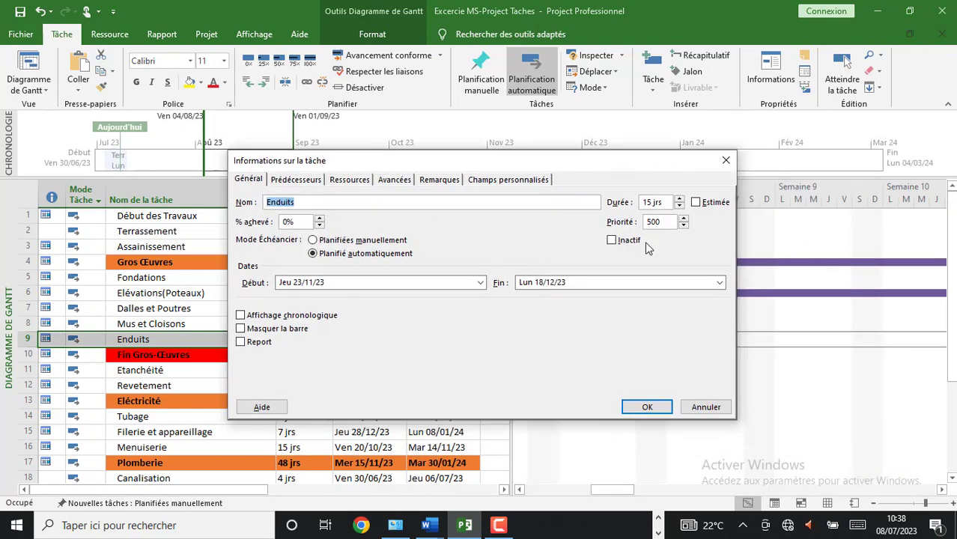
left_click(719, 284)
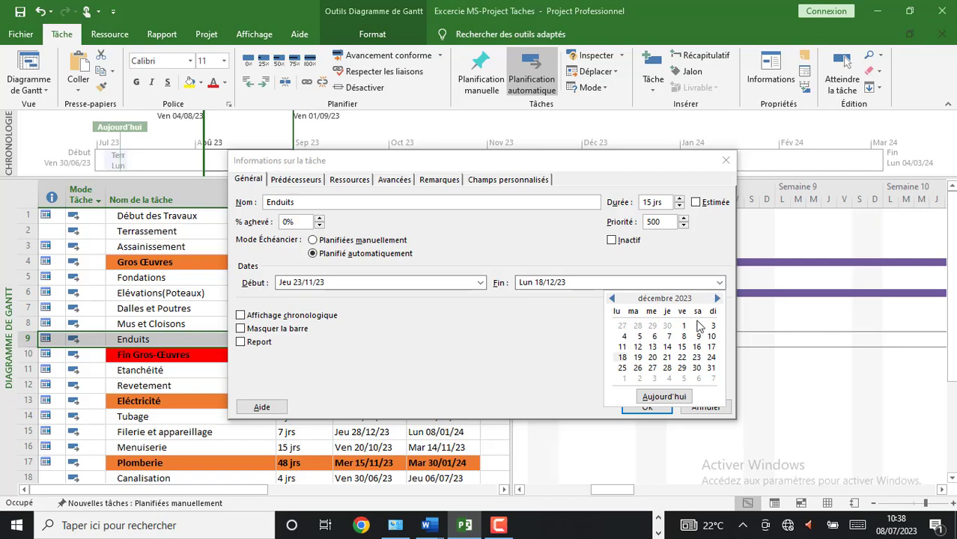
left_click(667, 346)
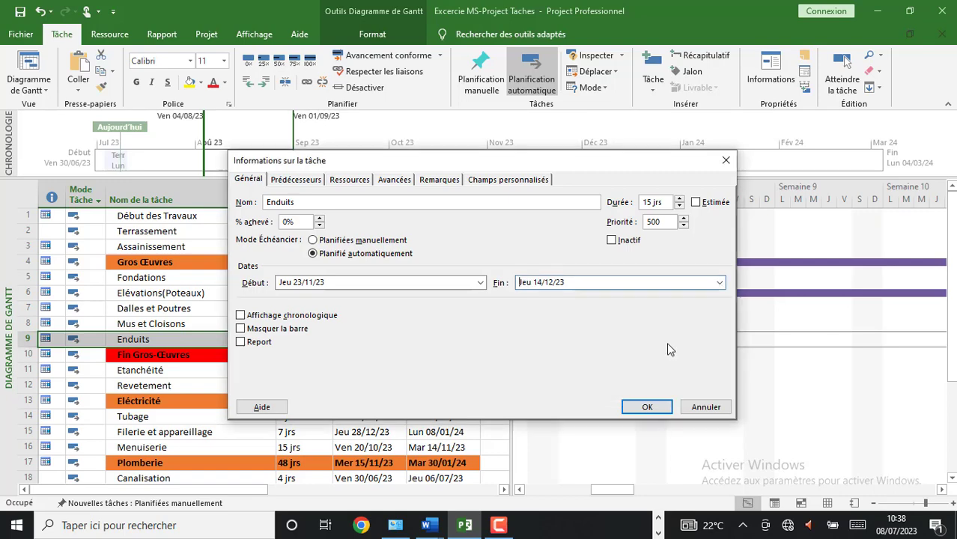
left_click(654, 408)
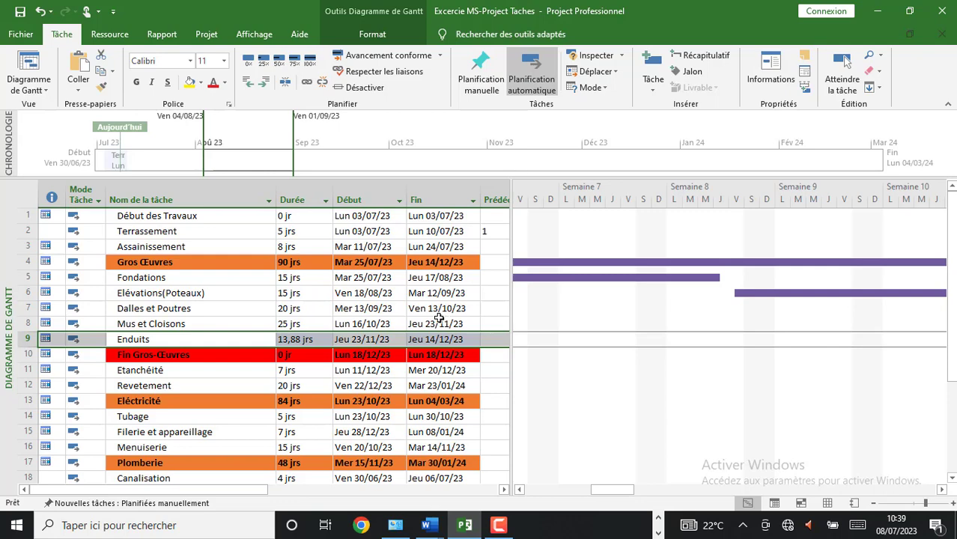
- Examine the duration of Enduits in its task information and compare it with the other task durations in the table
left_click(300, 278)
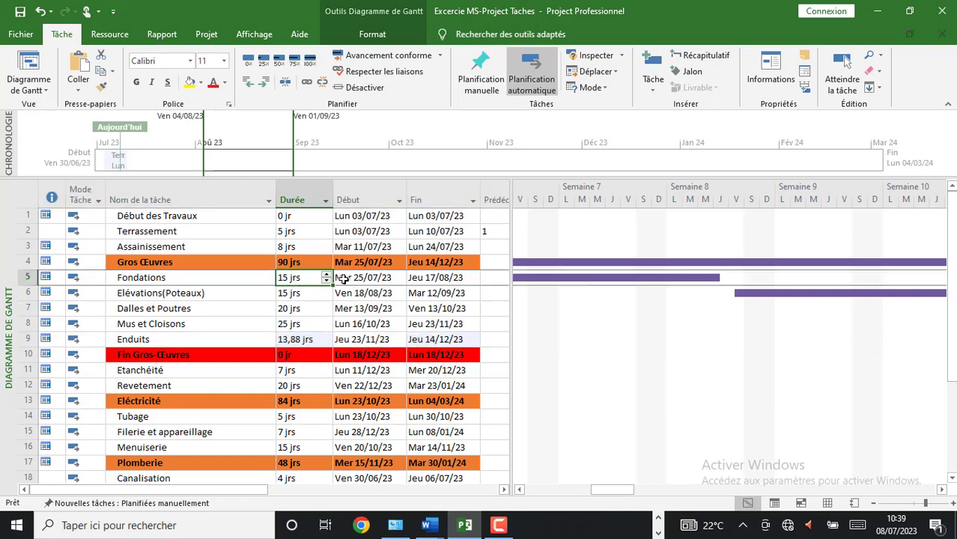
double_click(309, 341)
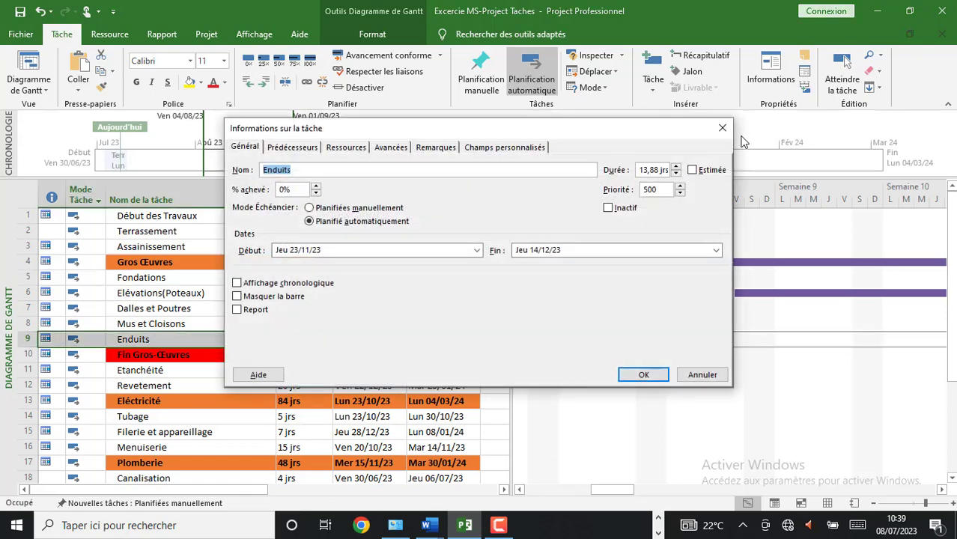
left_click(721, 129)
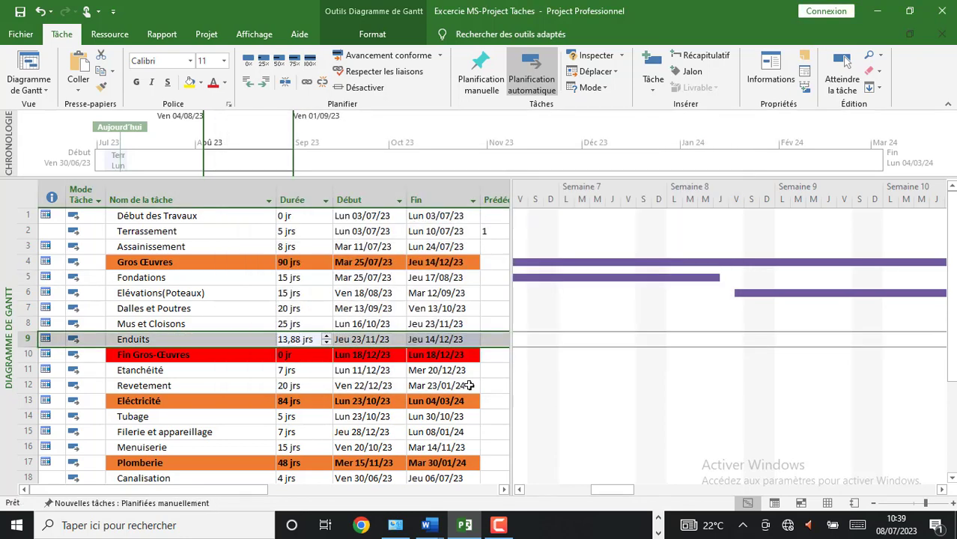
left_click(288, 308)
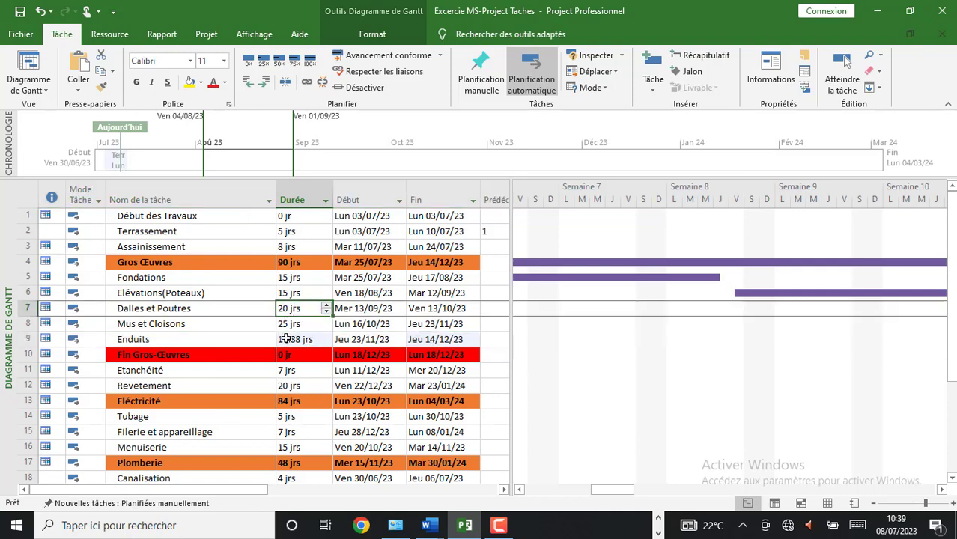
left_click(288, 339)
key("Tab")
key("Tab")
key("Tab")
key("Tab")
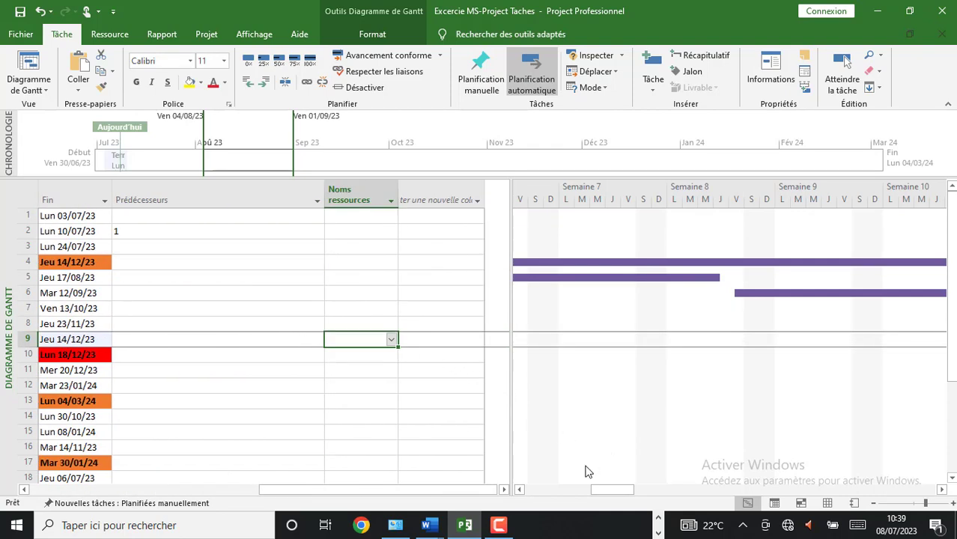
- Round the duration of Enduits to 14 days in the task table and check its dates
left_click_drag(603, 489, 205, 477)
left_click(257, 352)
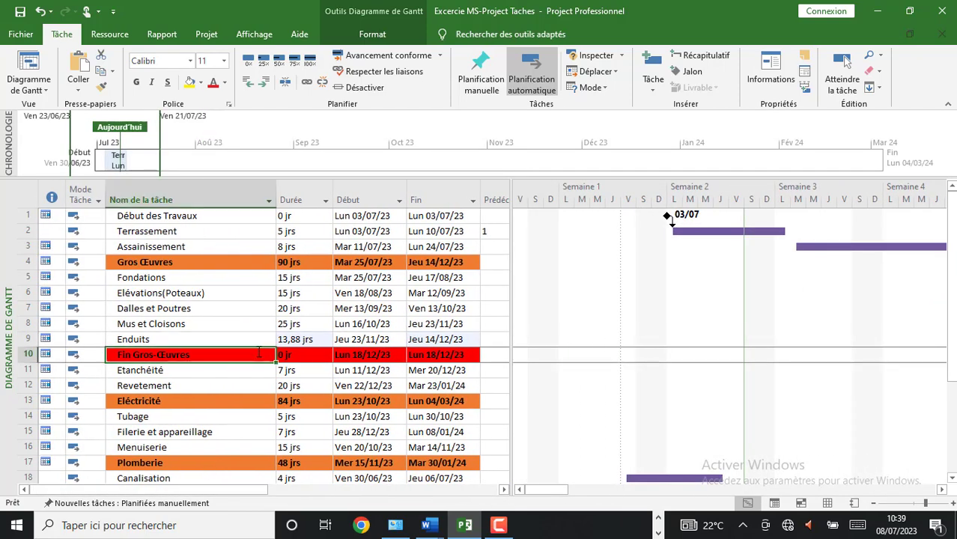
left_click(303, 340)
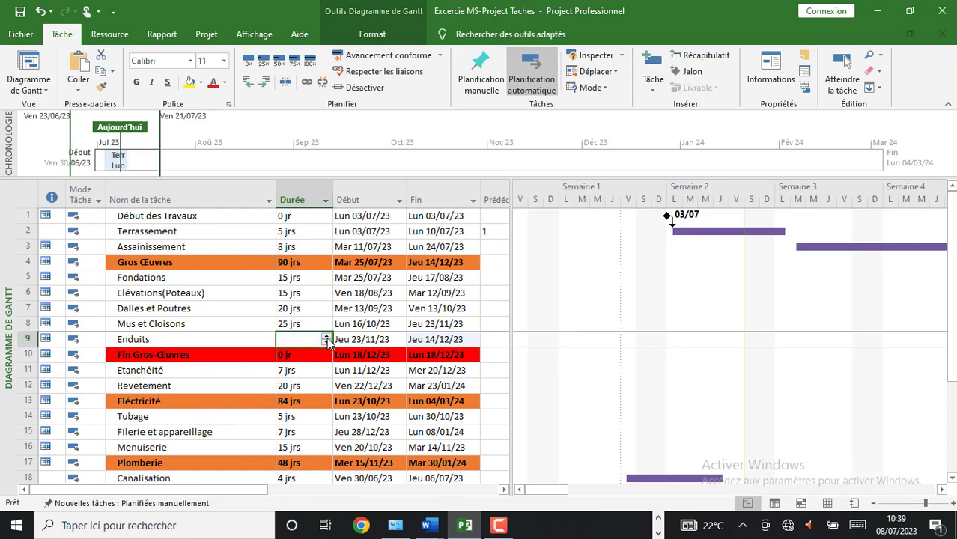
left_click(327, 336)
left_click(345, 368)
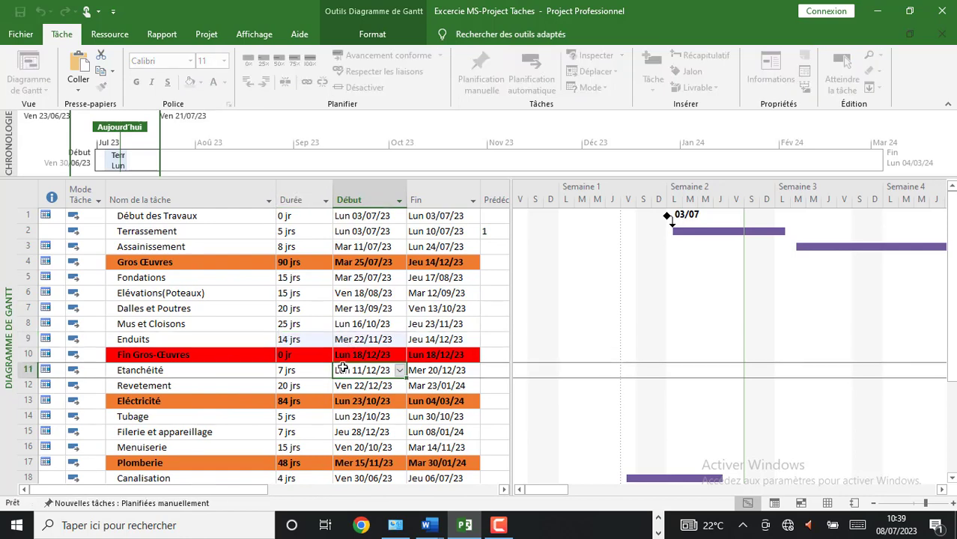
left_click(302, 340)
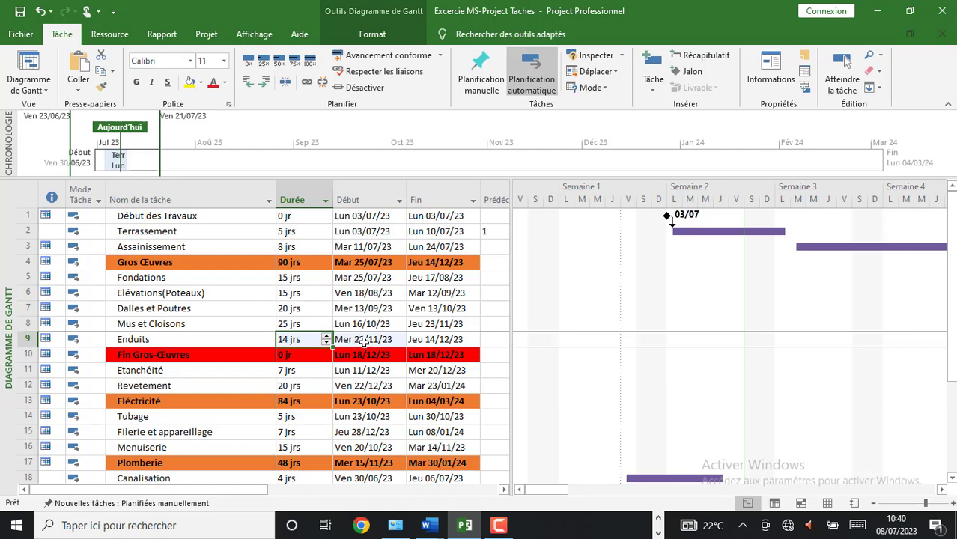
- Examine the start and finish dates of Enduits and compare the durations of the Gros Œuvres subtasks from Fondations to Enduits
left_click(364, 340)
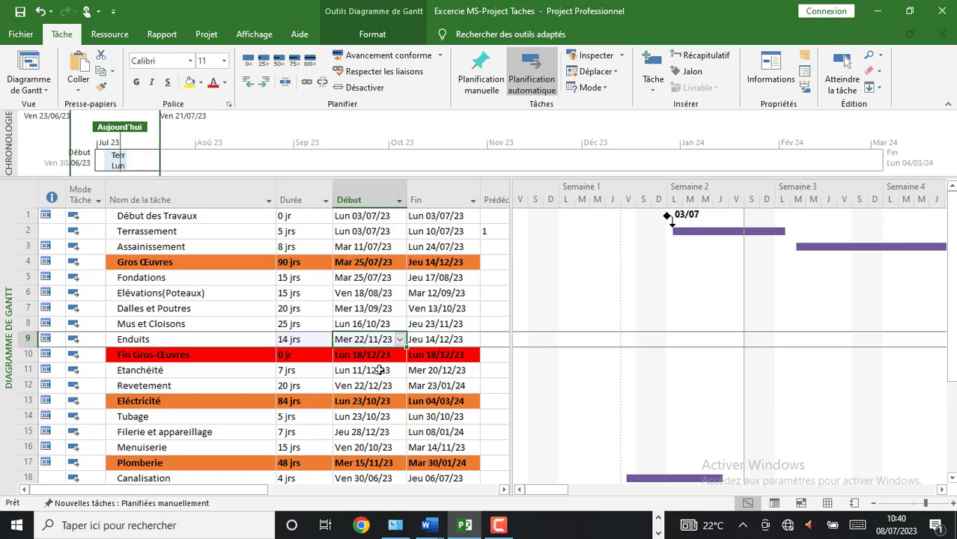
left_click(434, 340)
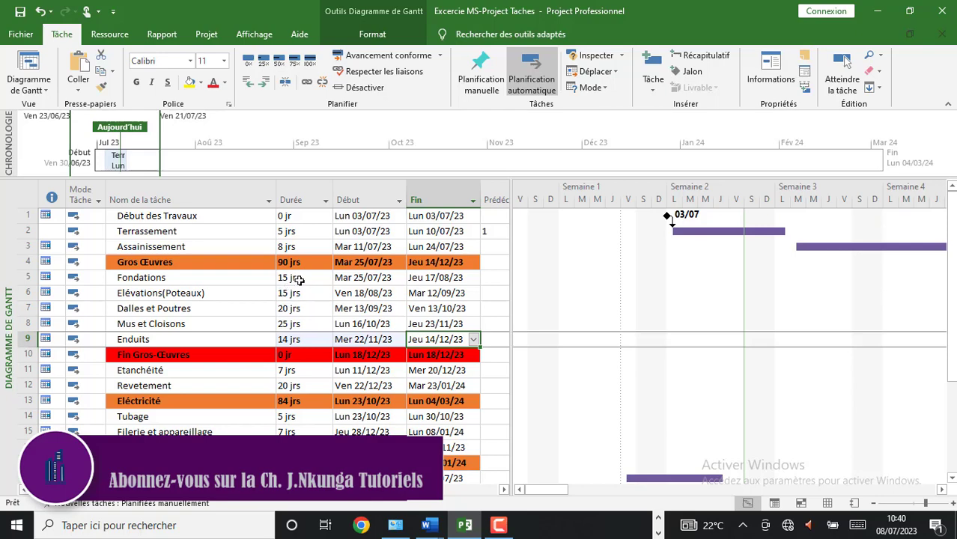
left_click_drag(297, 278, 304, 339)
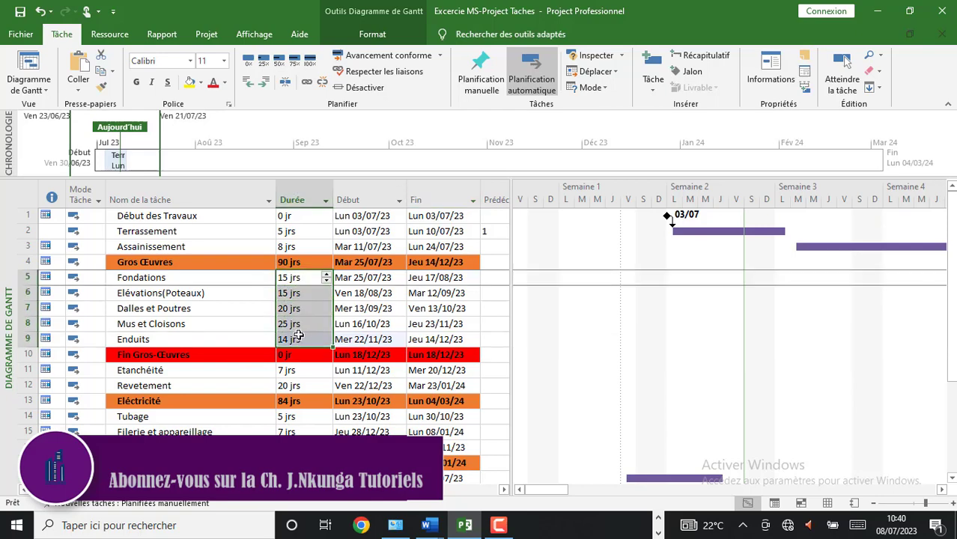
left_click(294, 322)
left_click(286, 277)
left_click(285, 293)
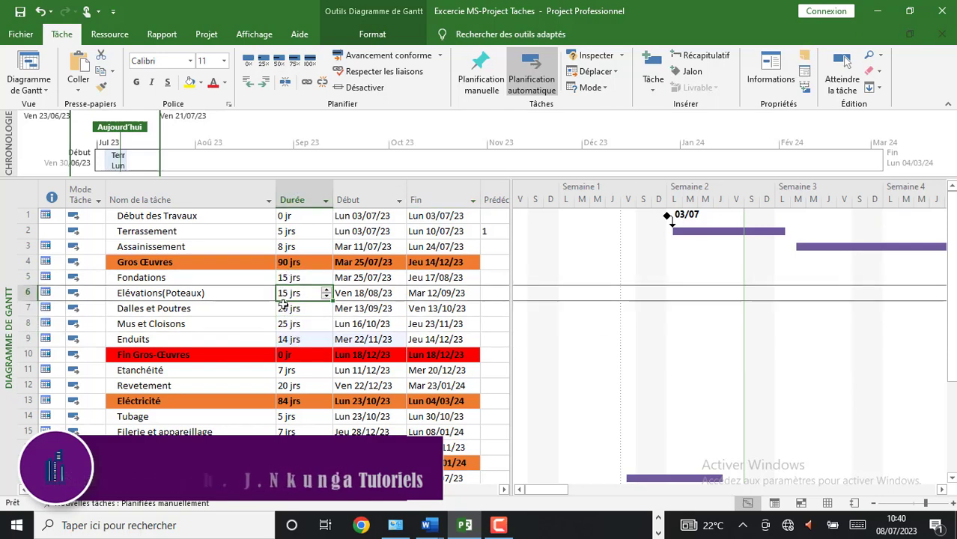
left_click(285, 307)
left_click(291, 324)
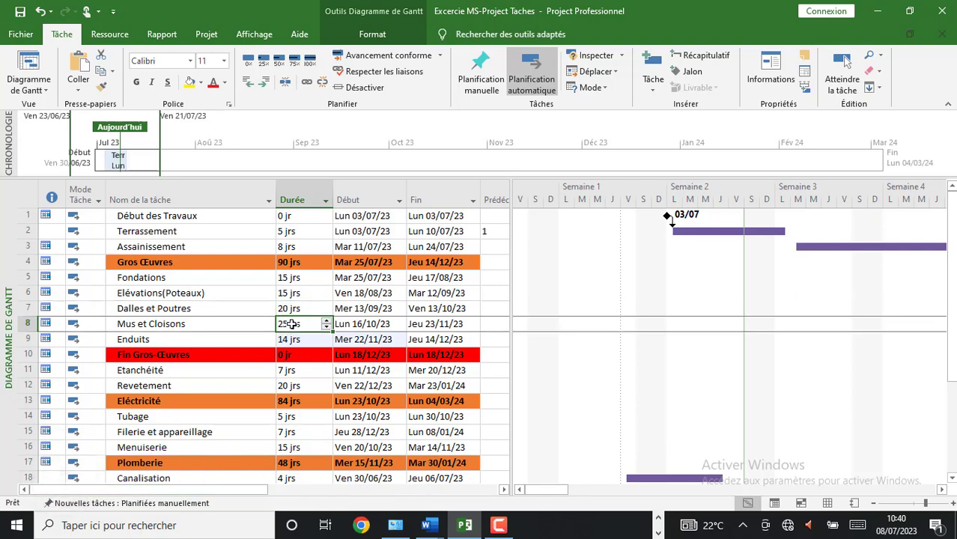
left_click(289, 340)
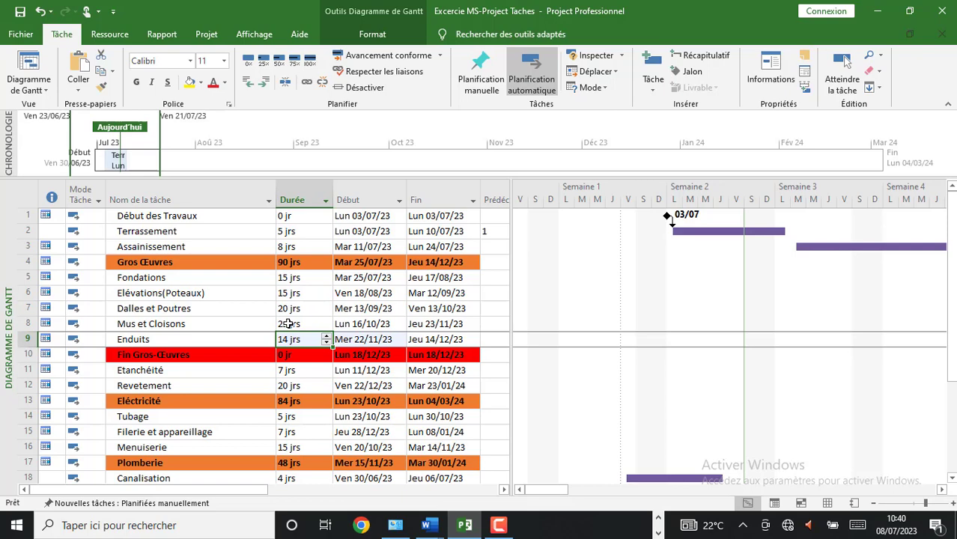
- Set the duration of Mus et Cloisons to 26 days in the task table
left_click(288, 324)
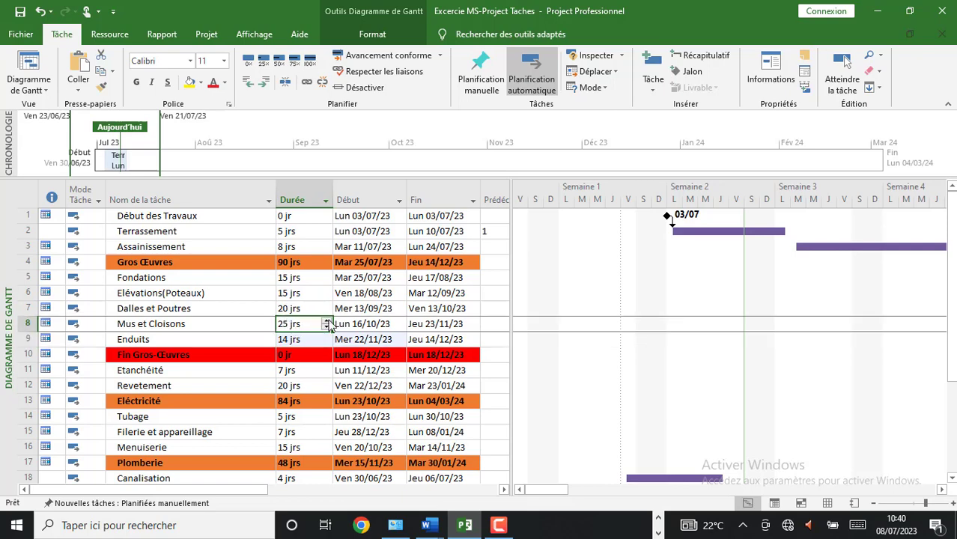
left_click(327, 321)
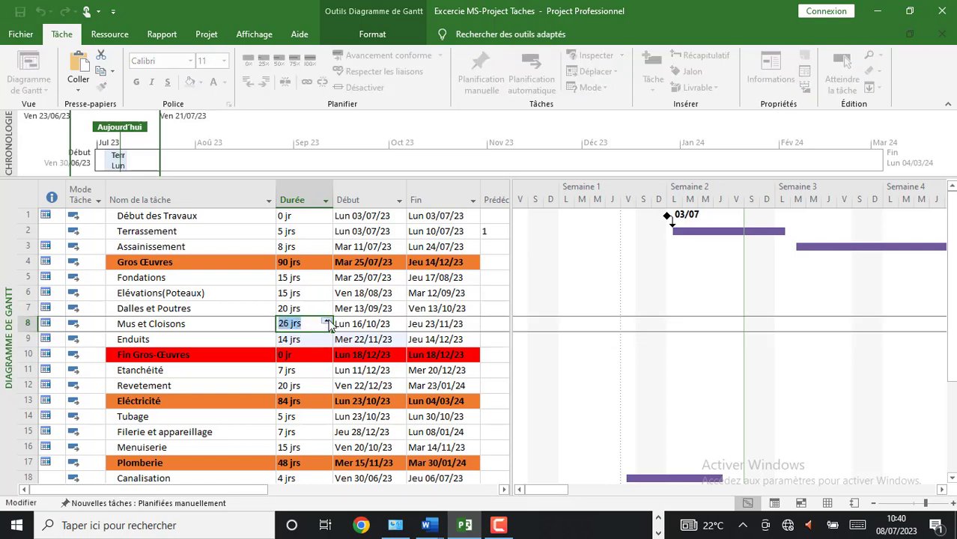
left_click(318, 339)
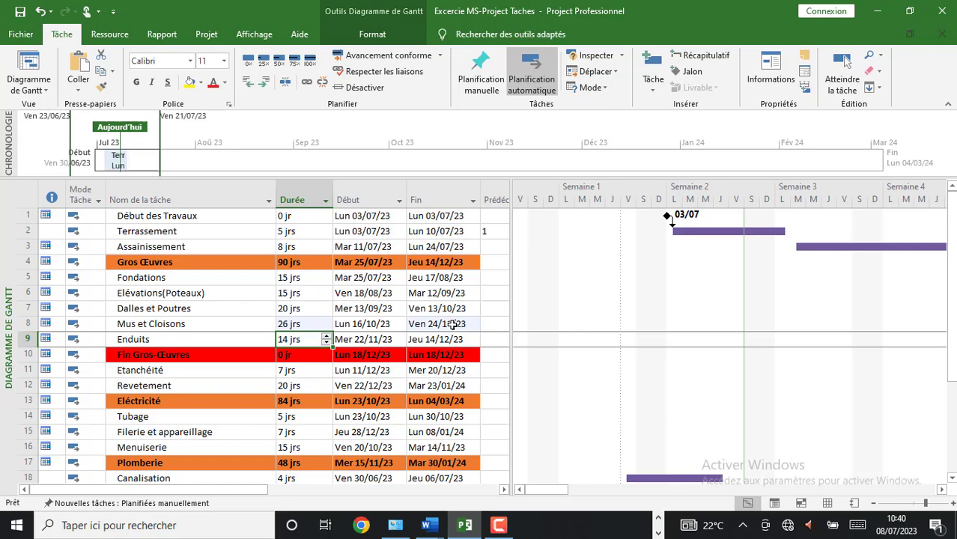
- Set the duration of Enduits to 15 days in the task table
left_click(327, 336)
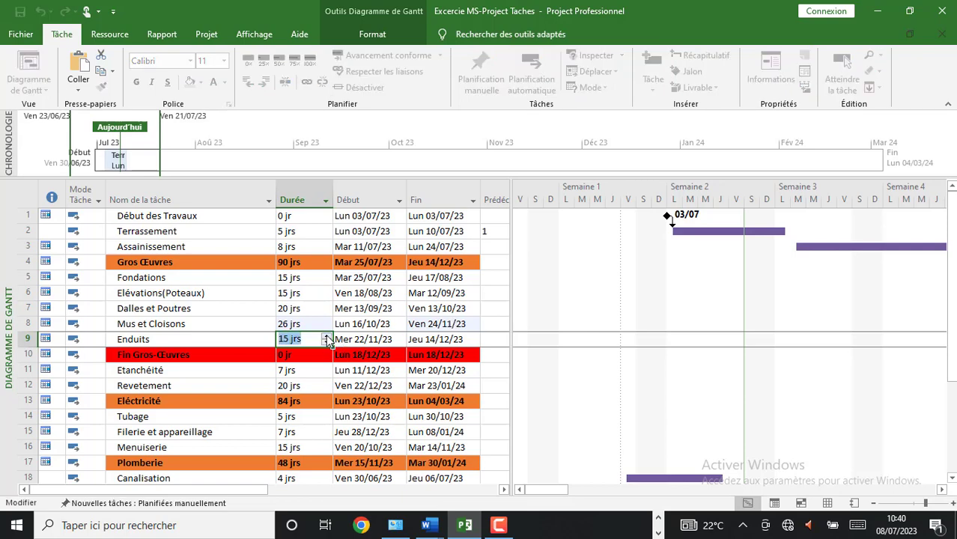
left_click(325, 310)
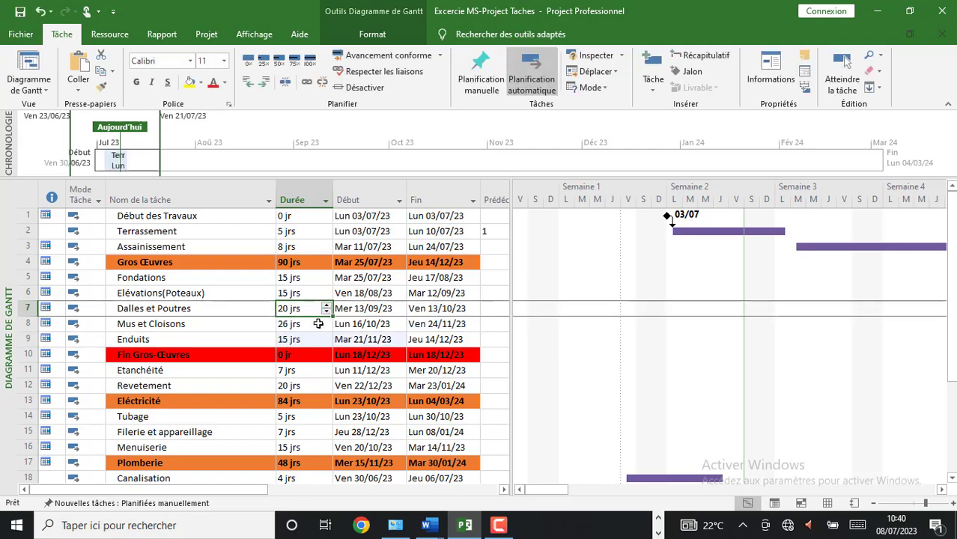
left_click(308, 343)
- Set the duration of Mus et Cloisons back to 25 days
left_click(303, 324)
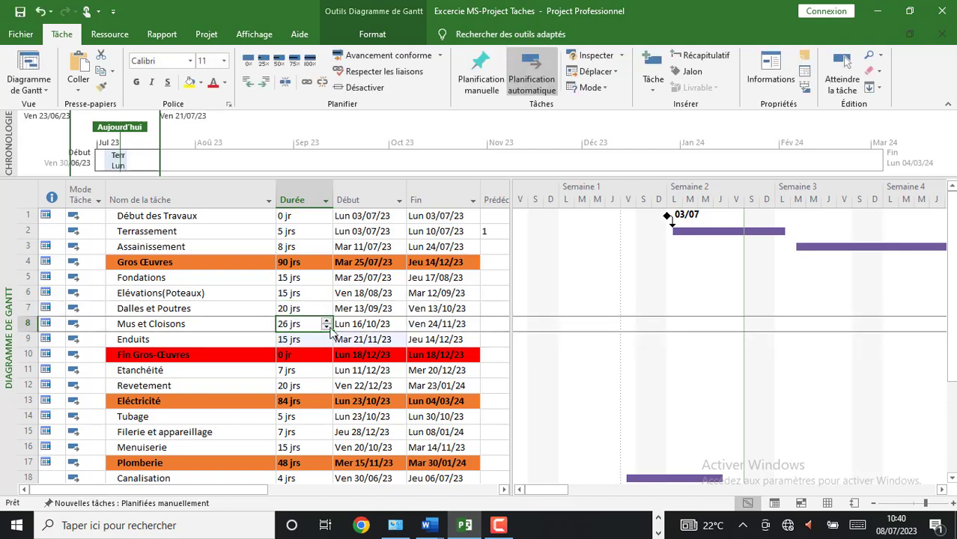
left_click(327, 327)
left_click(305, 339)
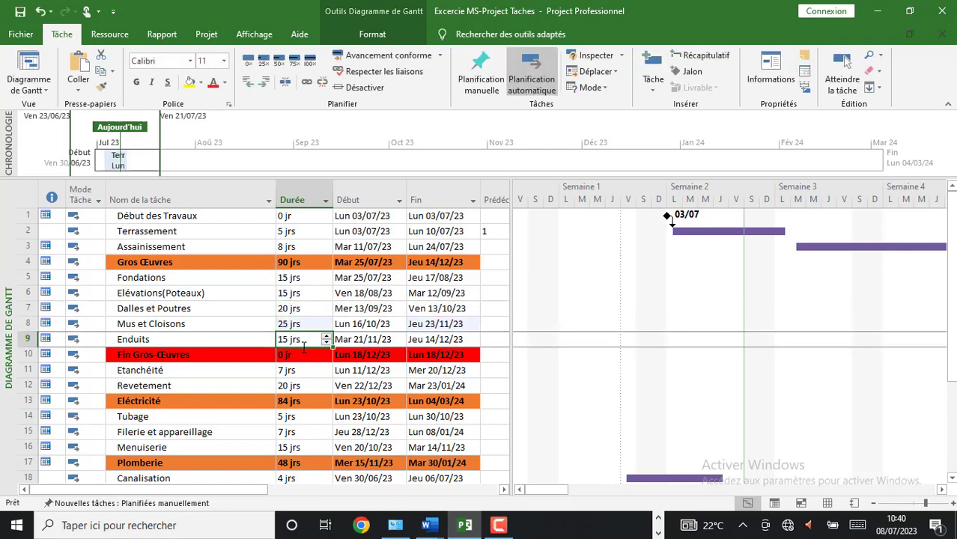
left_click(310, 310)
- Check the dates of Enduits in the table and view its start date calendar in the task information
left_click(359, 342)
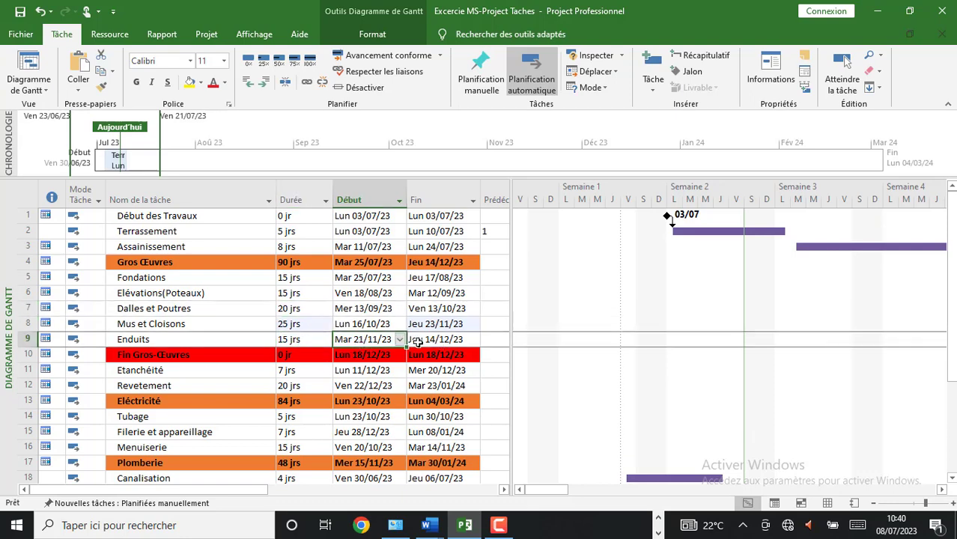
double_click(300, 339)
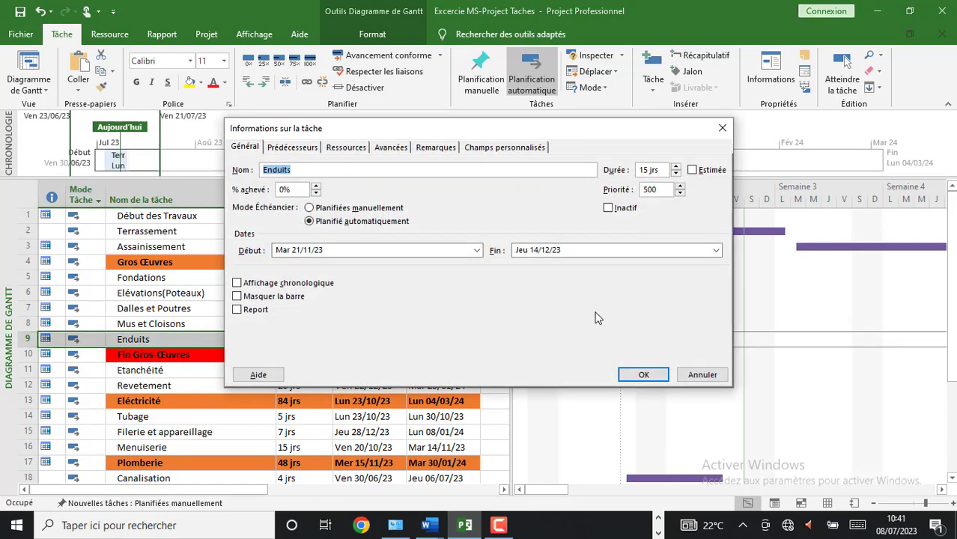
left_click(476, 250)
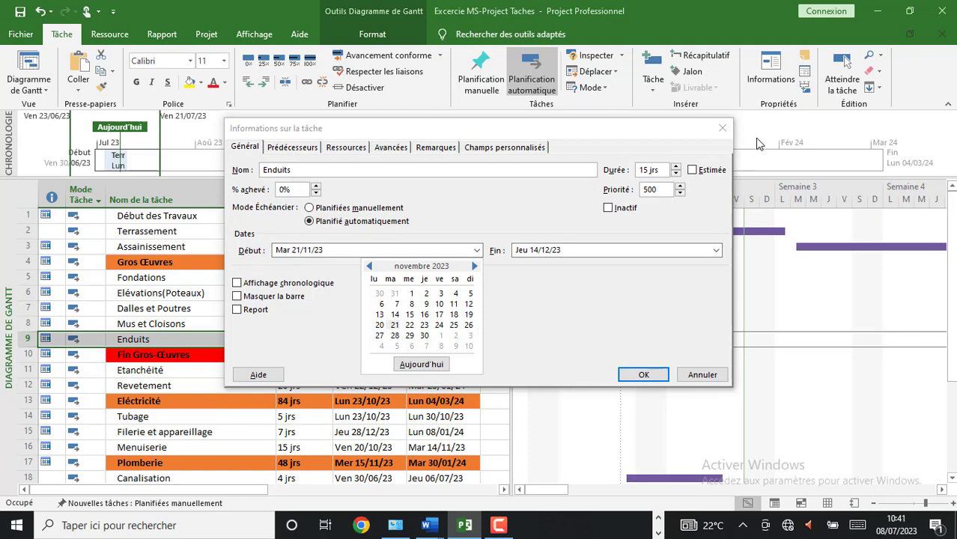
left_click(722, 129)
left_click(722, 130)
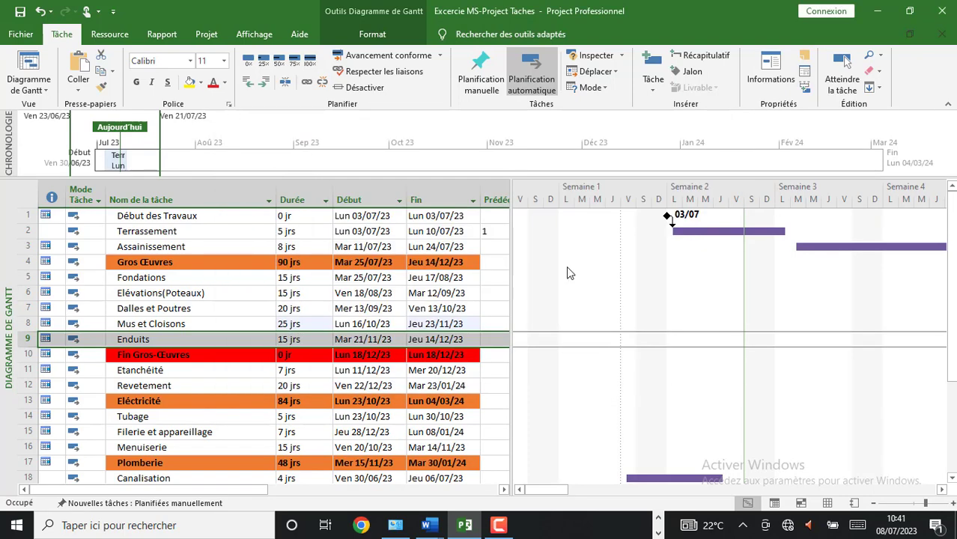
left_click(418, 309)
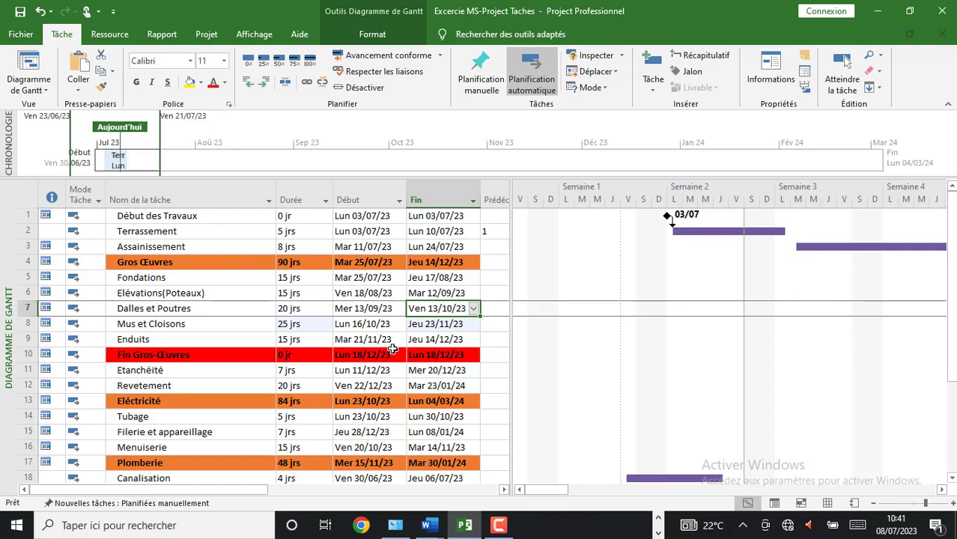
- Review the duration and dates of Gros Œuvres in its task information and in the task table
left_click(235, 341)
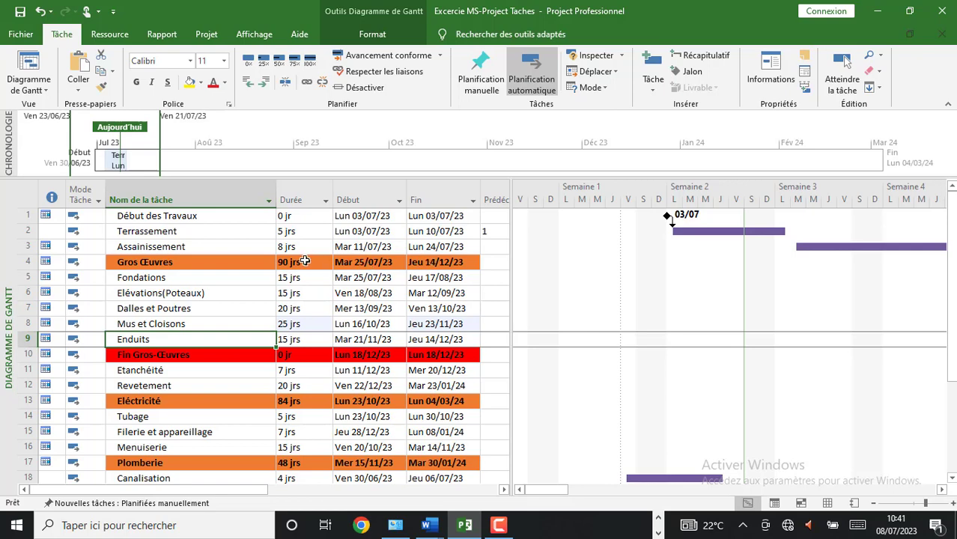
double_click(377, 262)
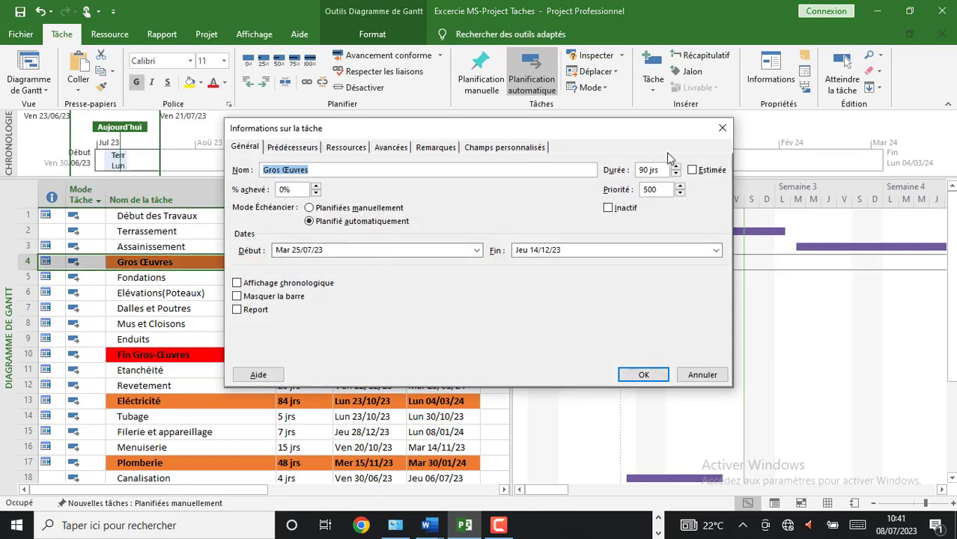
left_click(721, 128)
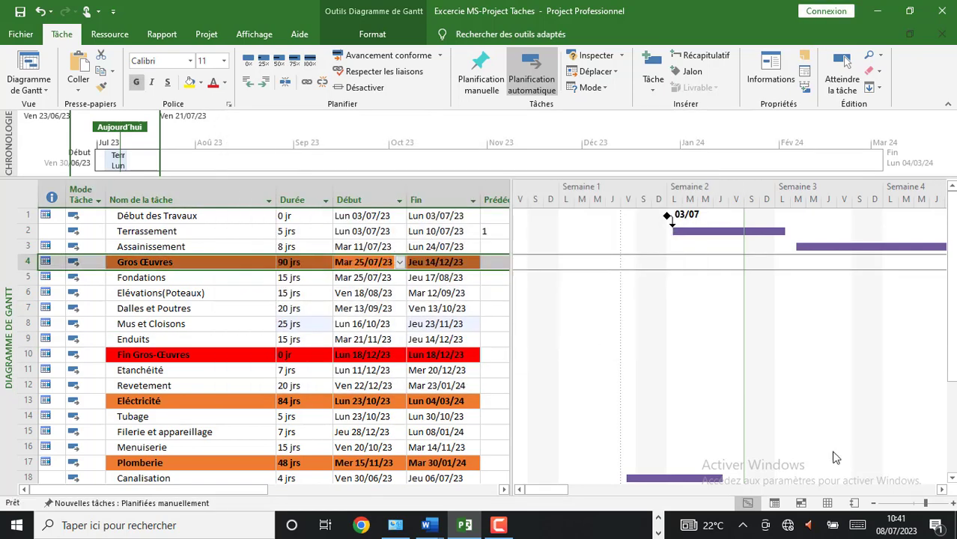
left_click(883, 533)
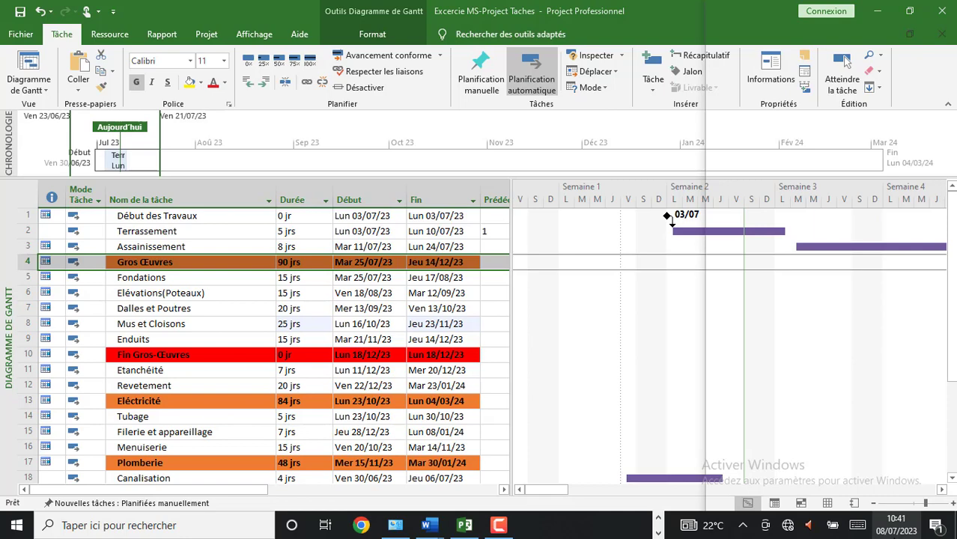
left_click(349, 268)
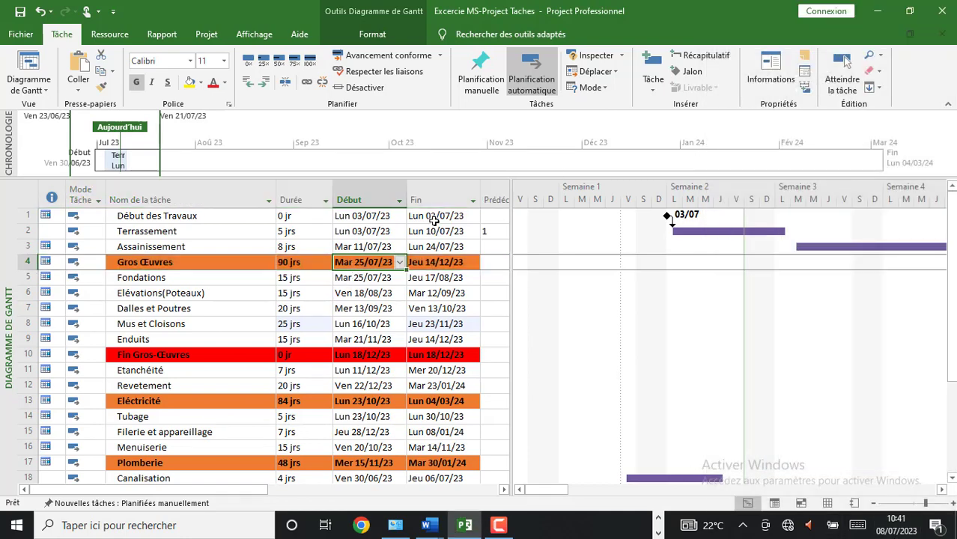
left_click(437, 264)
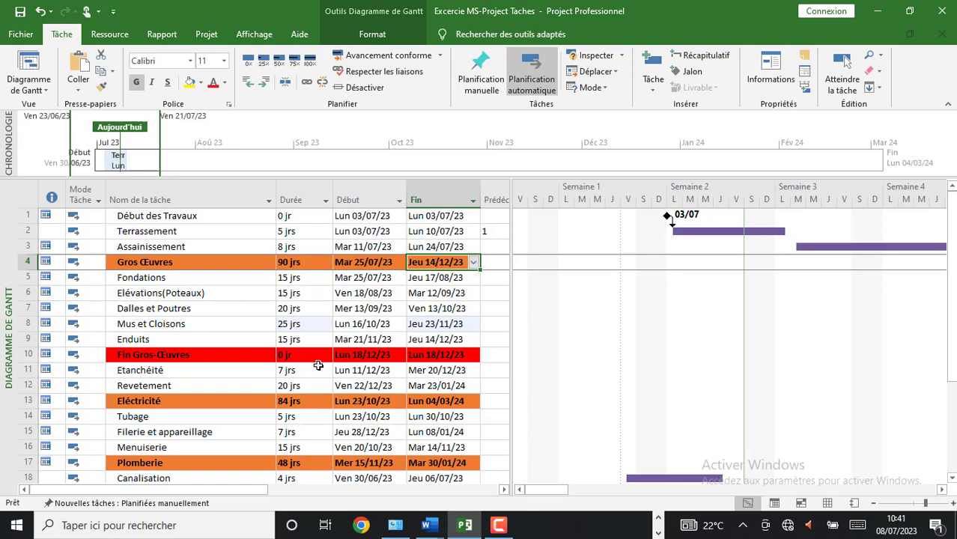
- Compare the finish date of Enduits with Gros Œuvres and go through each subtask's duration from Fondations to Enduits
left_click(285, 342)
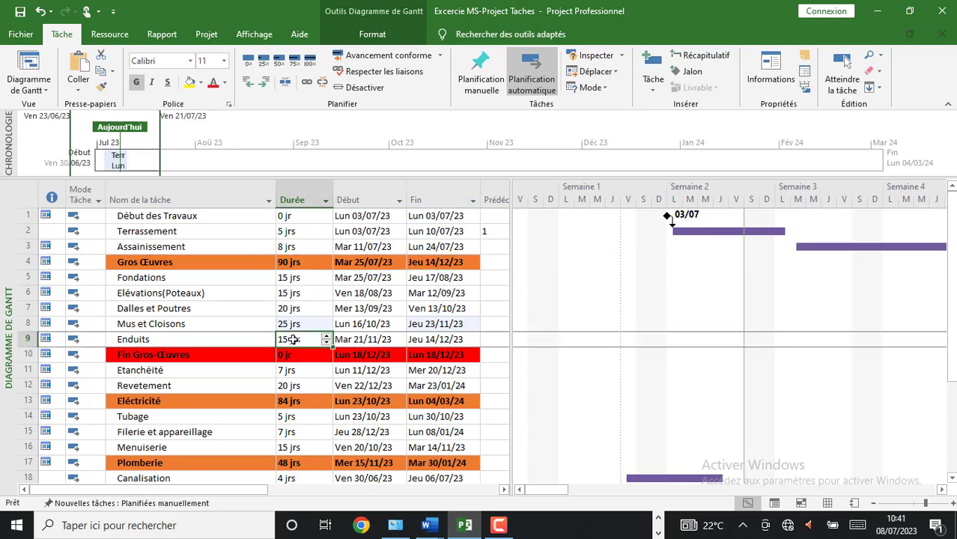
left_click(183, 342)
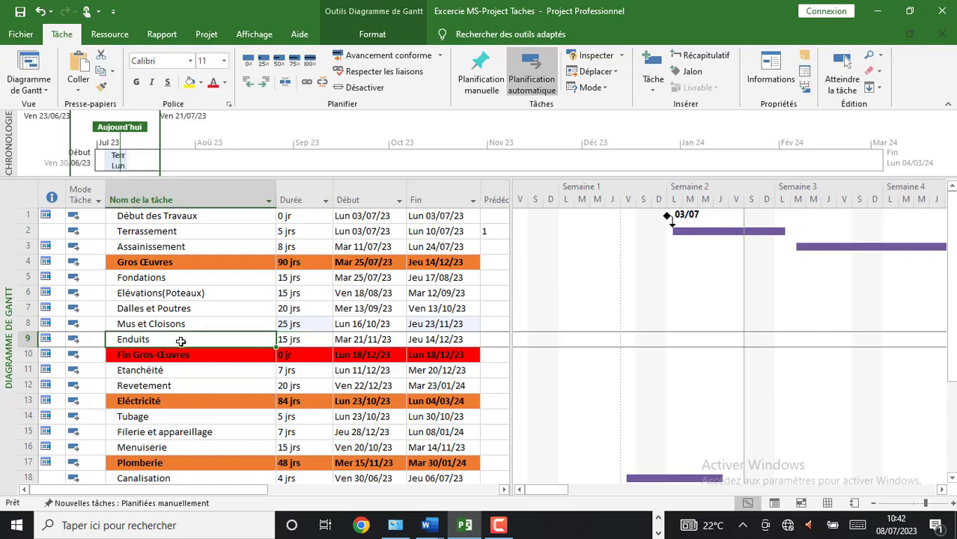
left_click(445, 342)
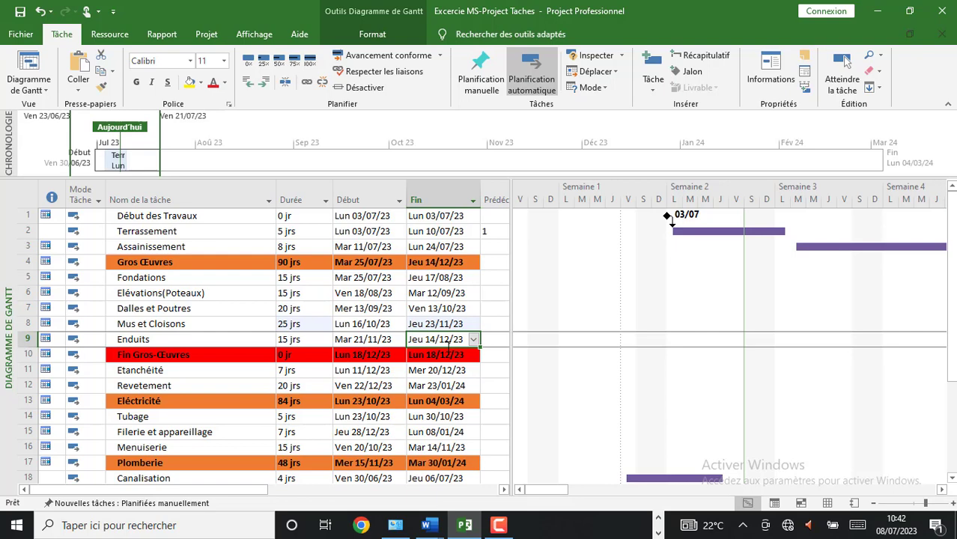
left_click(297, 278)
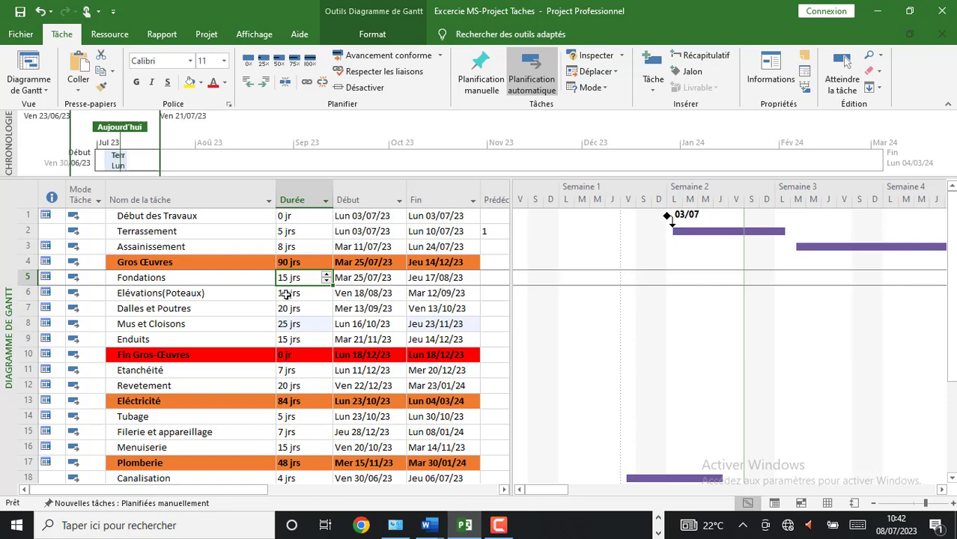
left_click(289, 294)
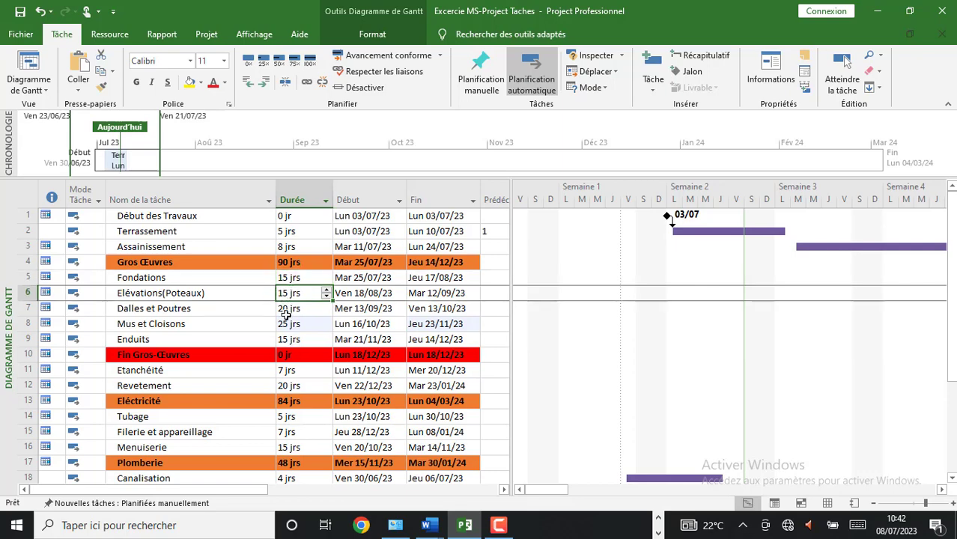
left_click(289, 313)
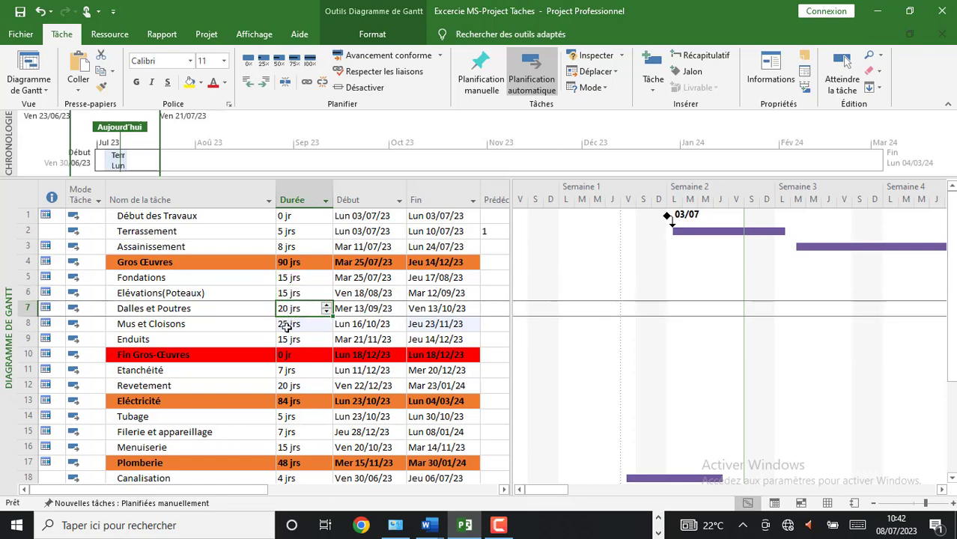
left_click(289, 326)
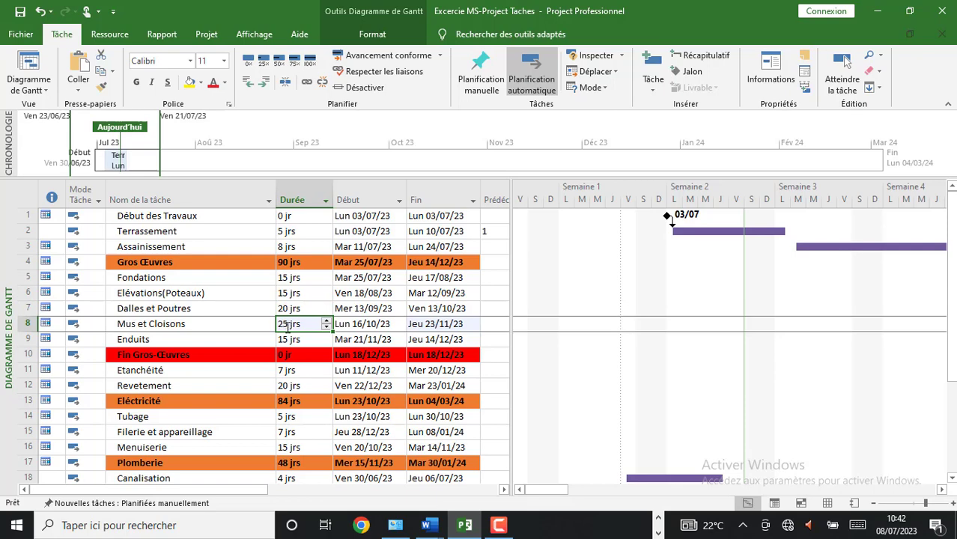
left_click(302, 339)
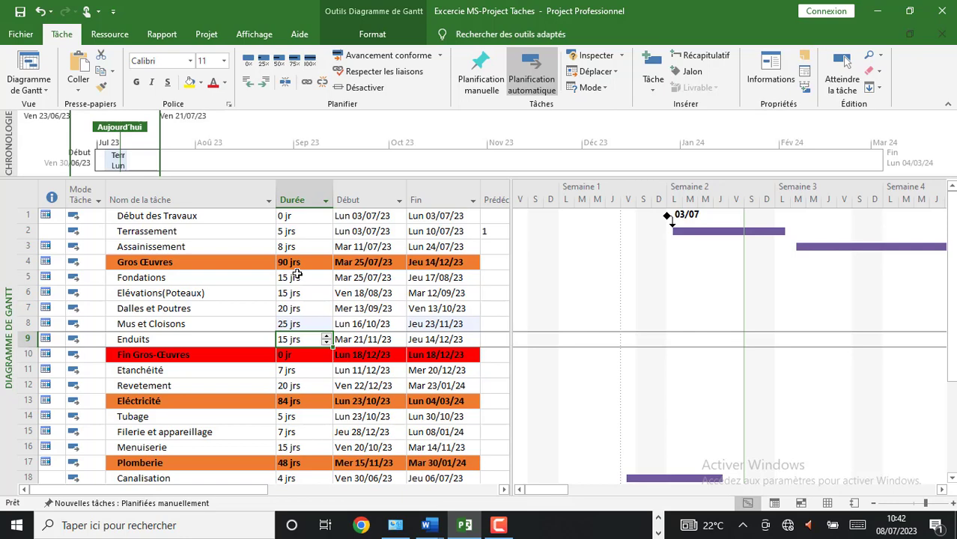
- Review the predecessors, general settings and advanced constraint settings of Enduits in its task information
left_click(264, 370)
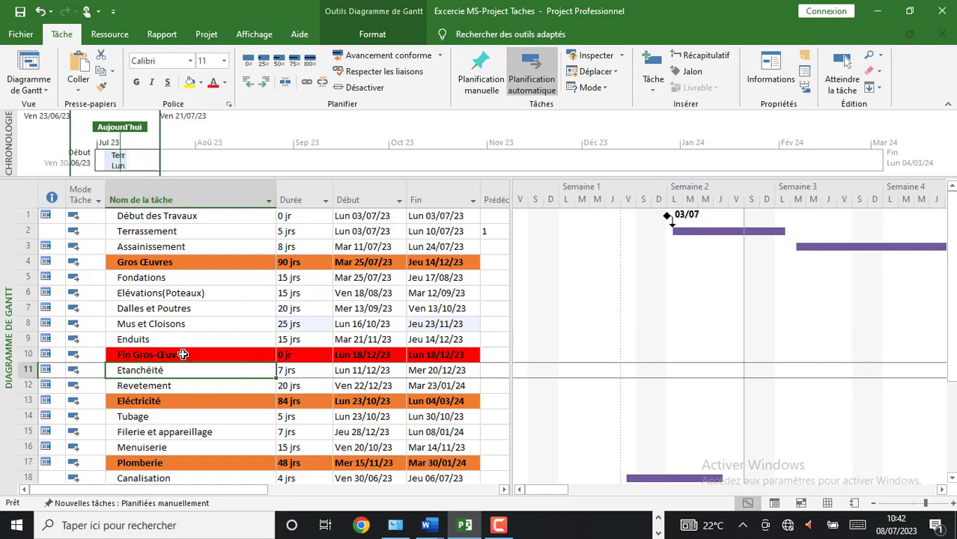
double_click(161, 344)
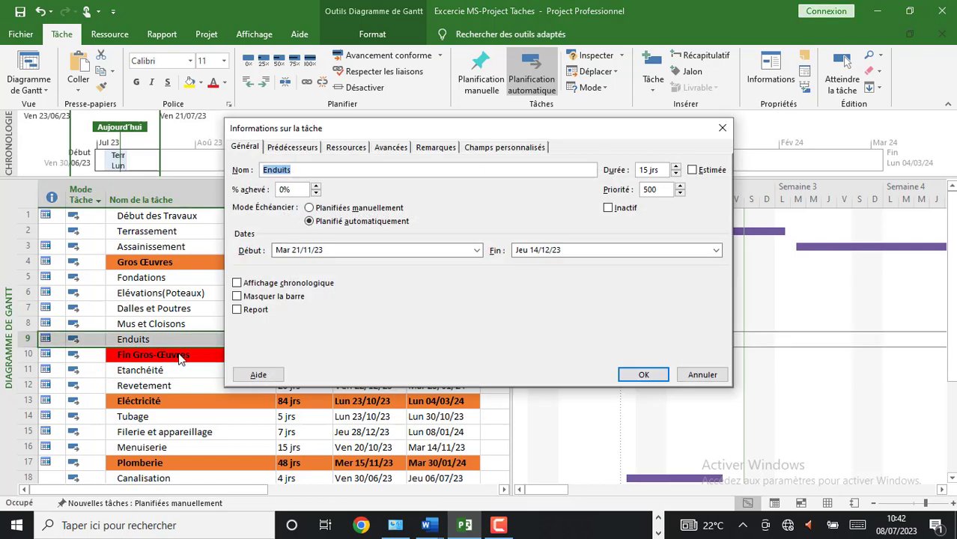
left_click(271, 149)
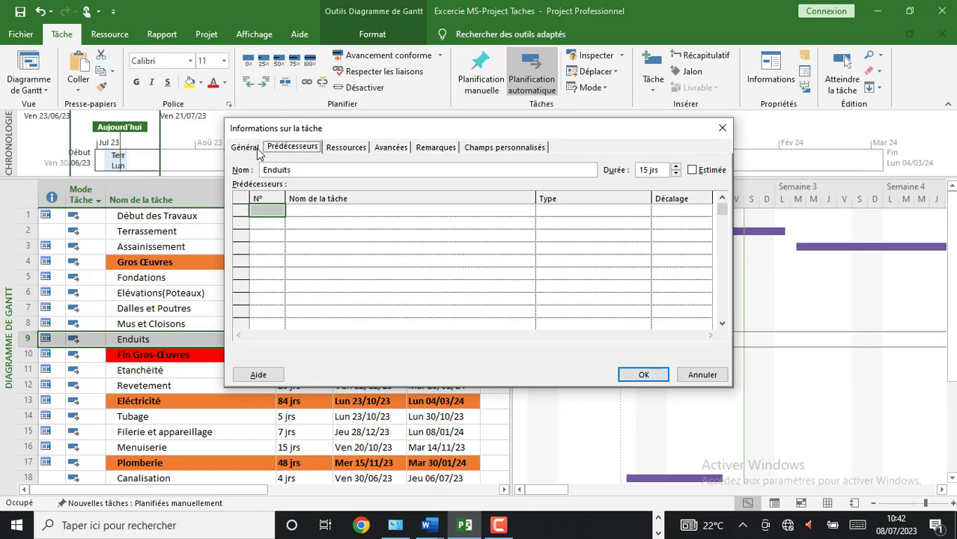
left_click(246, 148)
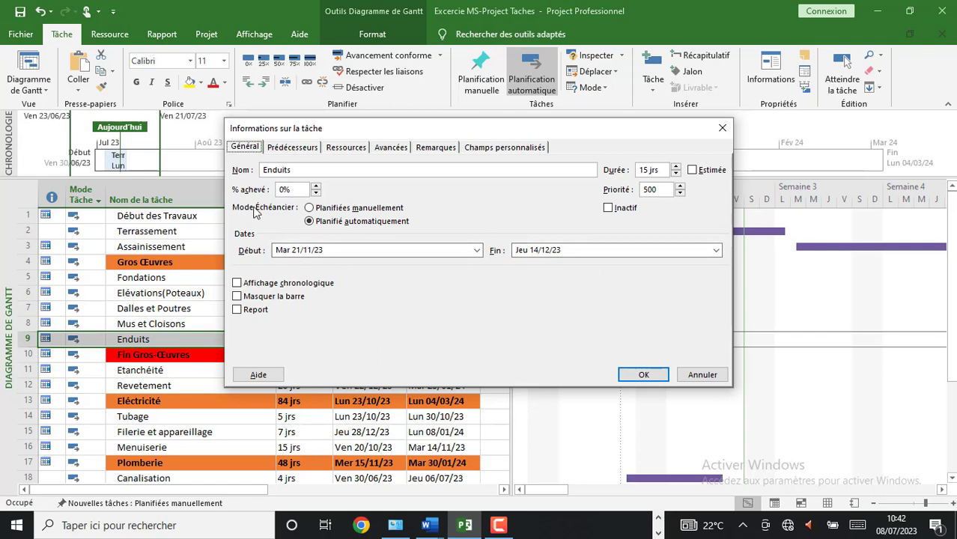
left_click(387, 149)
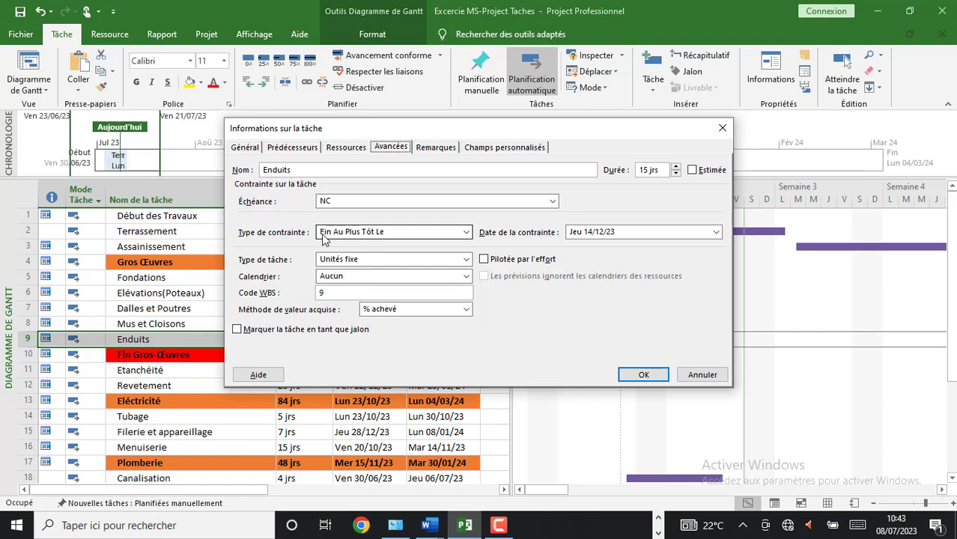
left_click(723, 128)
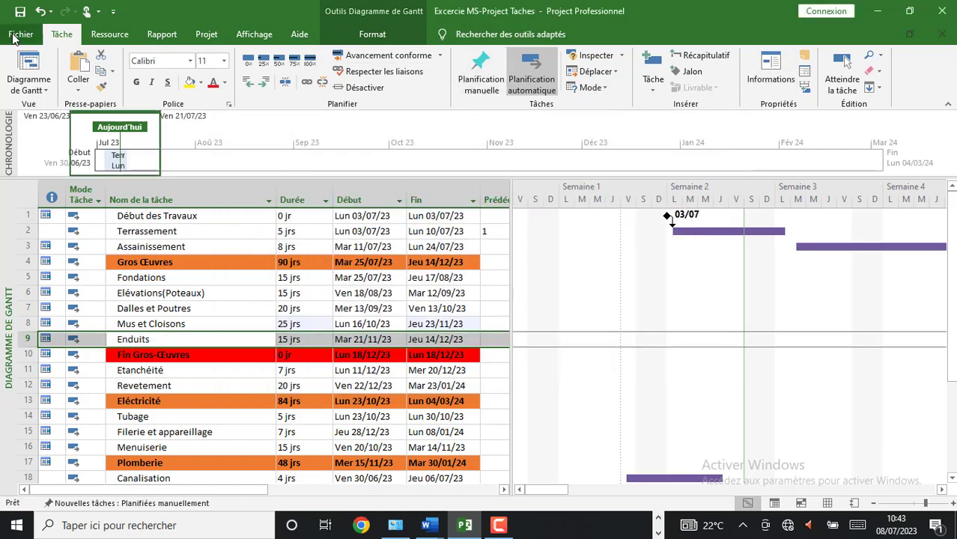
left_click(754, 90)
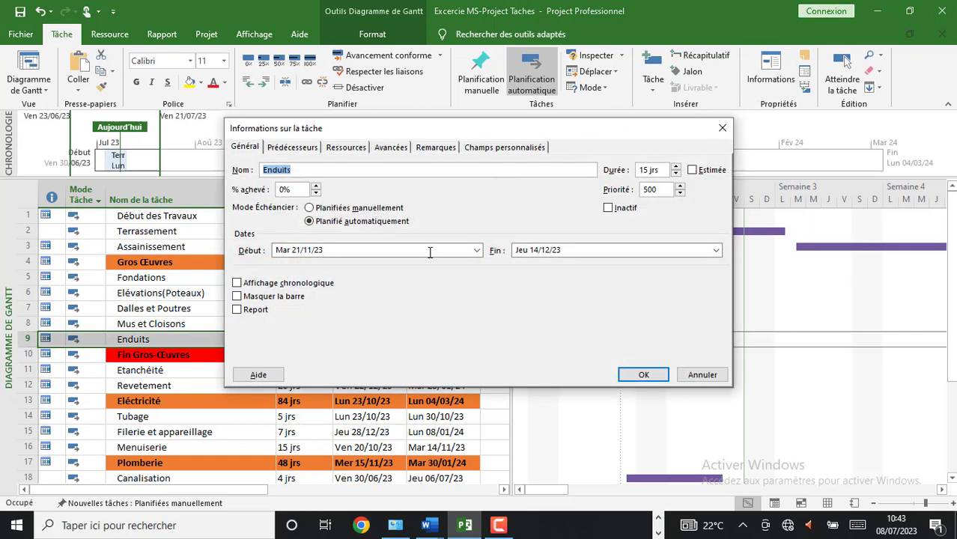
left_click(643, 372)
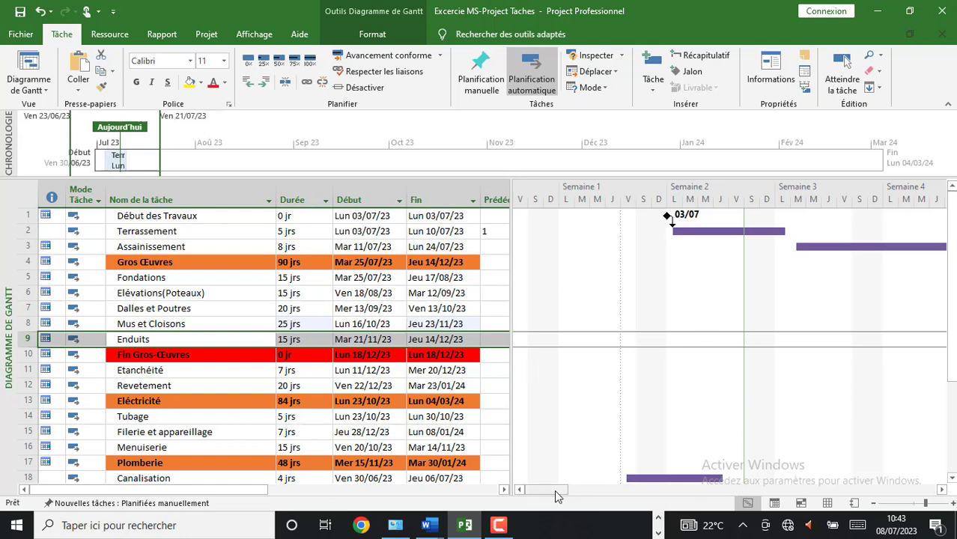
- Link all tasks from Début des Travaux down to Fin travaux in sequence
left_click_drag(554, 490, 524, 425)
left_click(193, 216)
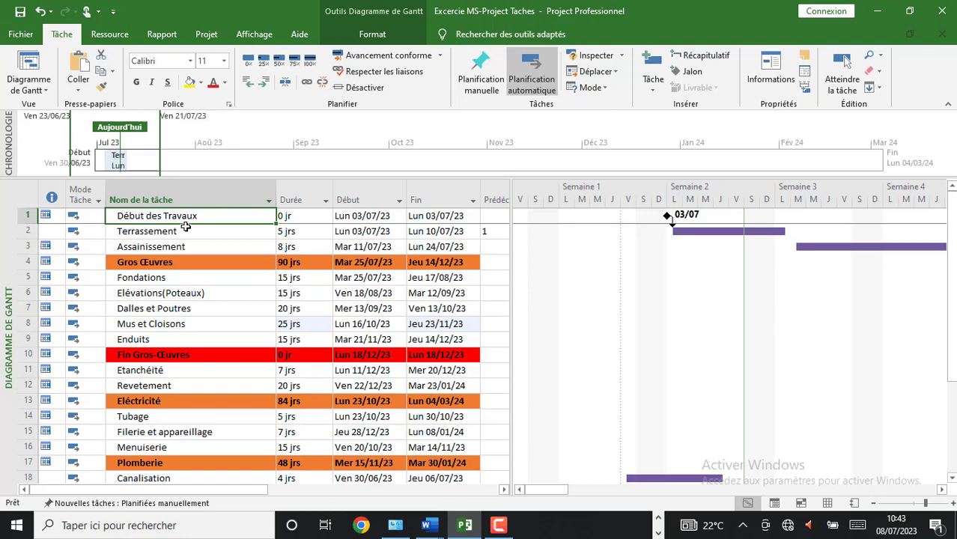
key("ctrl+shift+Down")
scroll(230, 244, "up", 2)
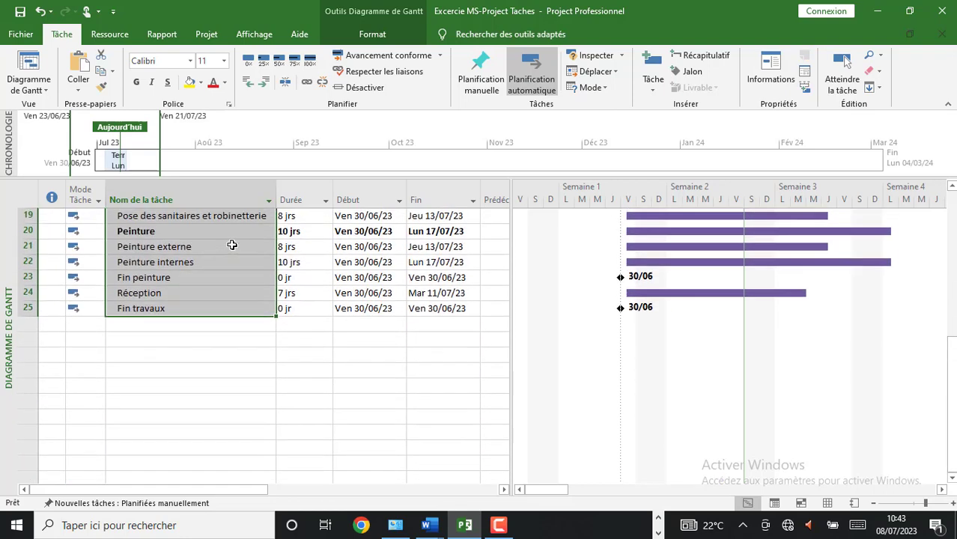
scroll(232, 245, "up", 6)
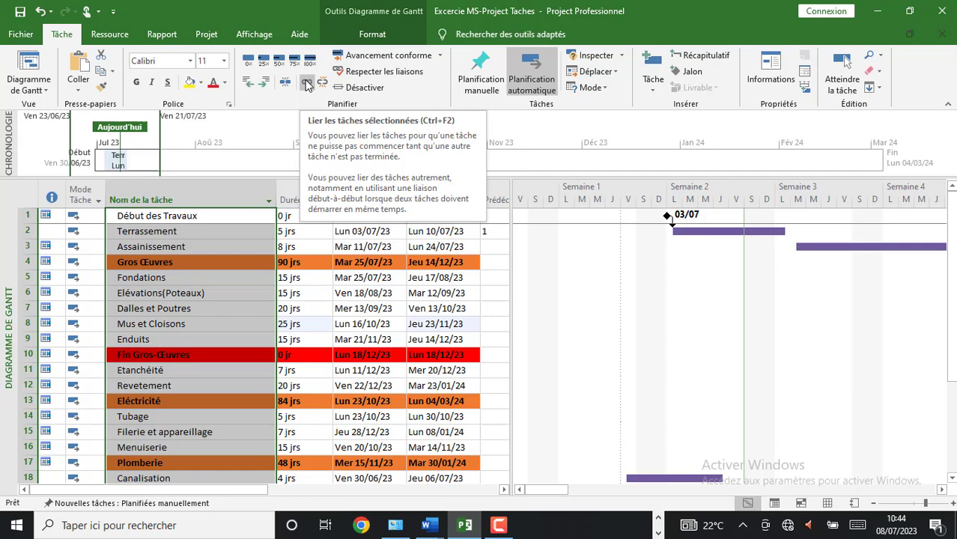
left_click(306, 84)
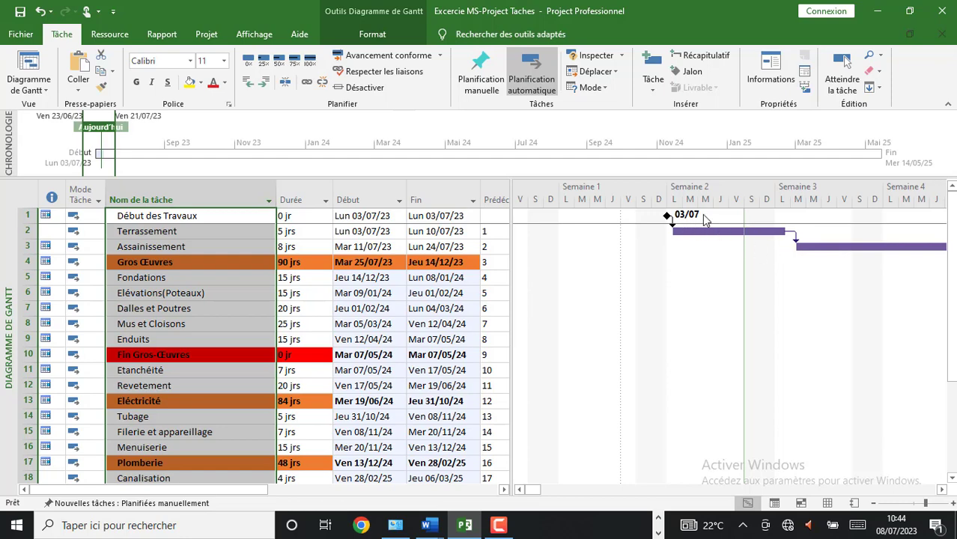
- Try to move the Terrassement bar in the Gantt chart ahead of Début des Travaux, to Ven 23 Jui 23, and cancel the move
left_click(942, 489)
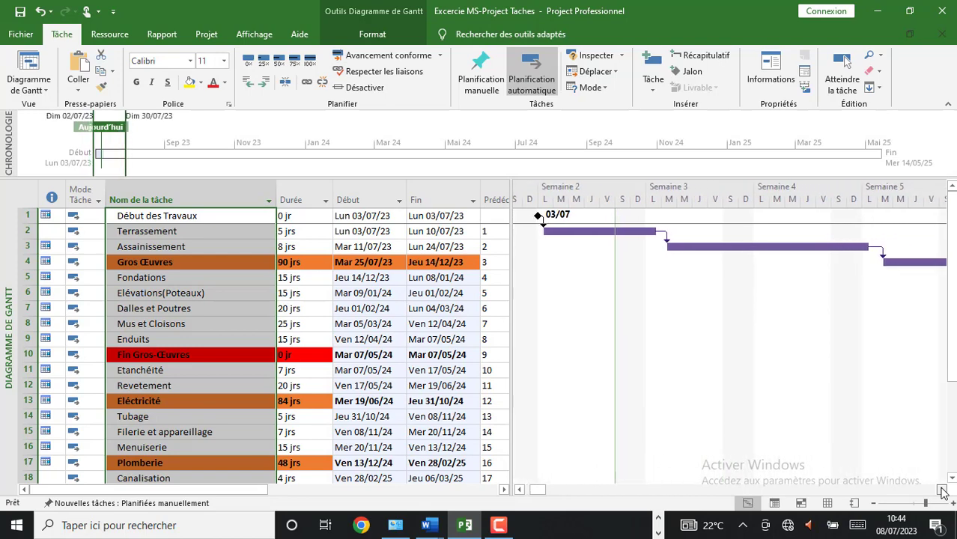
left_click(942, 489)
left_click(941, 489)
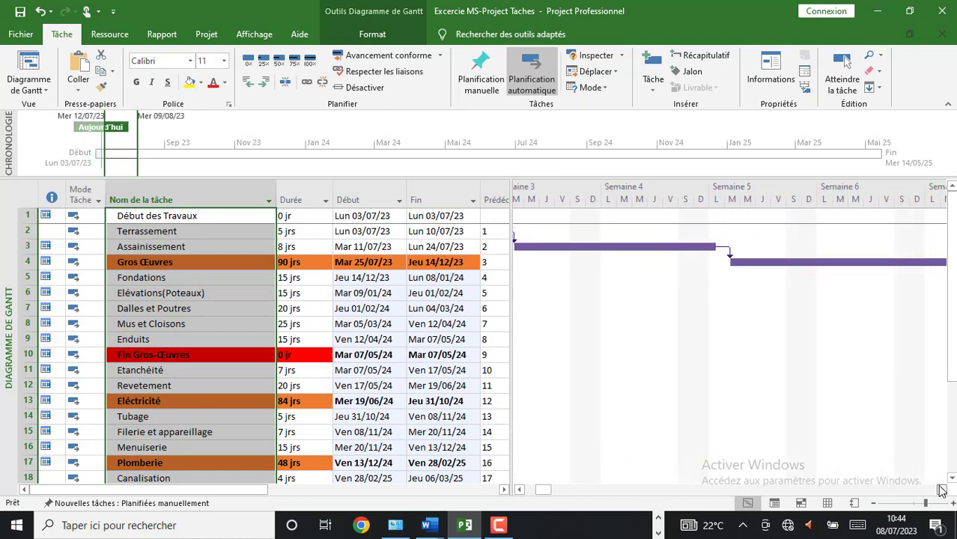
left_click(942, 490)
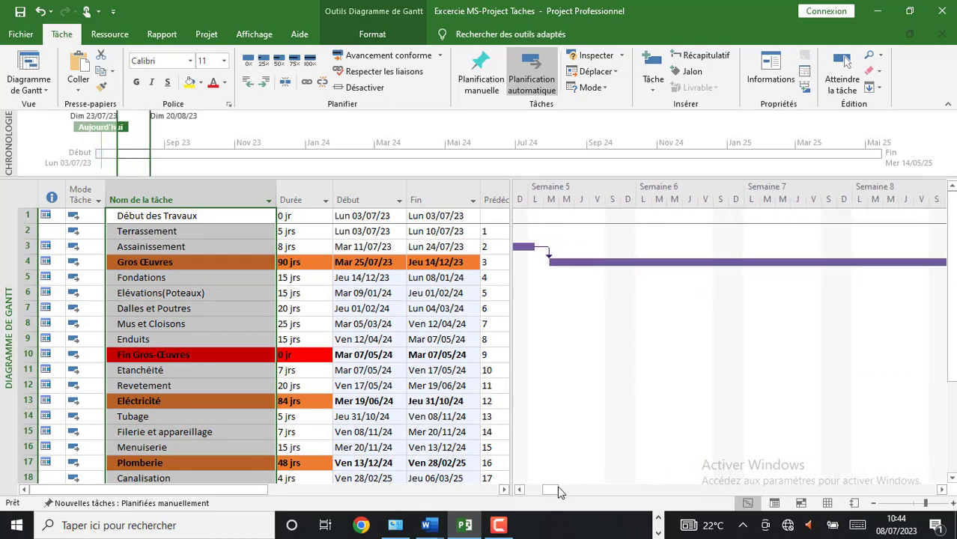
mouse_move(557, 490)
left_mouse_down()
mouse_move(626, 497)
mouse_move(668, 484)
mouse_move(733, 483)
mouse_move(814, 486)
mouse_move(832, 497)
mouse_move(848, 487)
mouse_move(733, 479)
mouse_move(595, 487)
mouse_move(487, 452)
mouse_move(482, 460)
left_mouse_up()
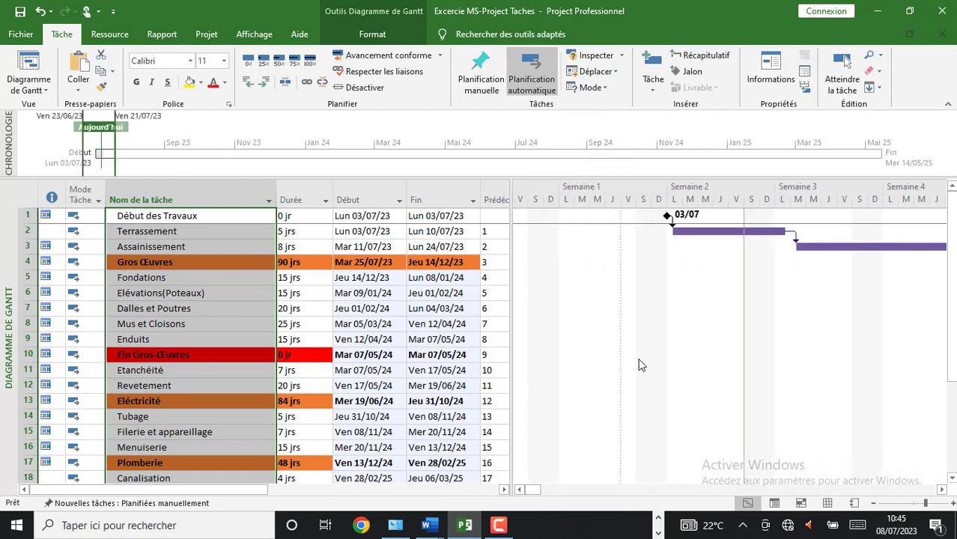
left_click(707, 232)
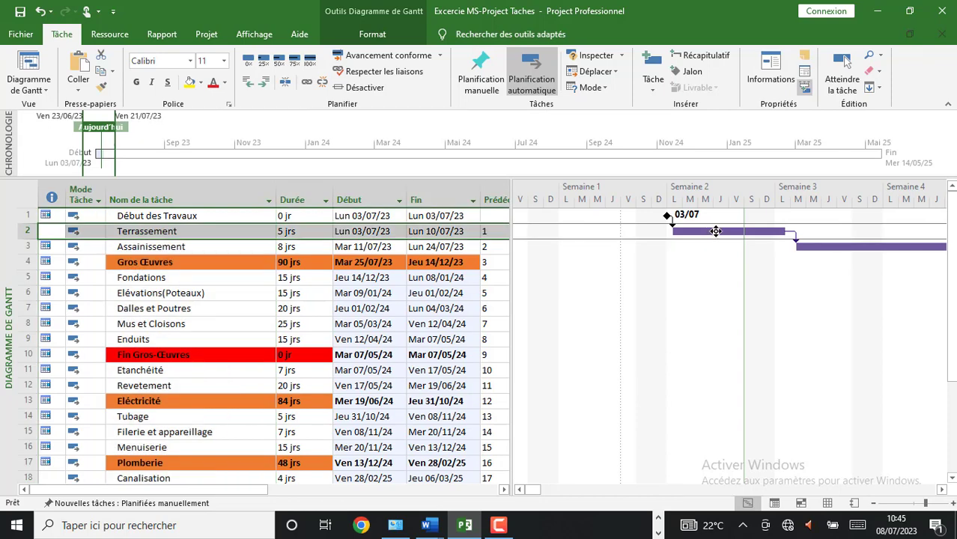
left_click_drag(716, 231, 557, 226)
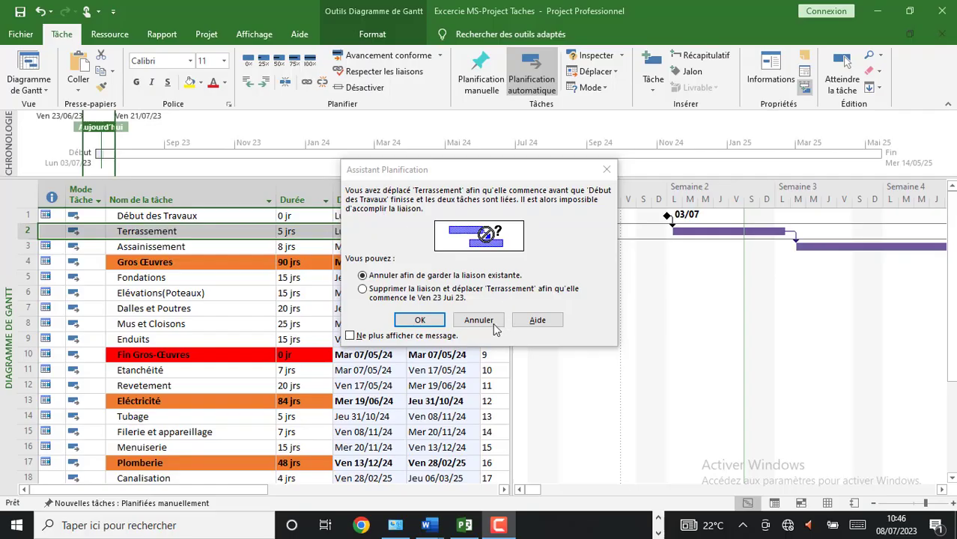
left_click(487, 320)
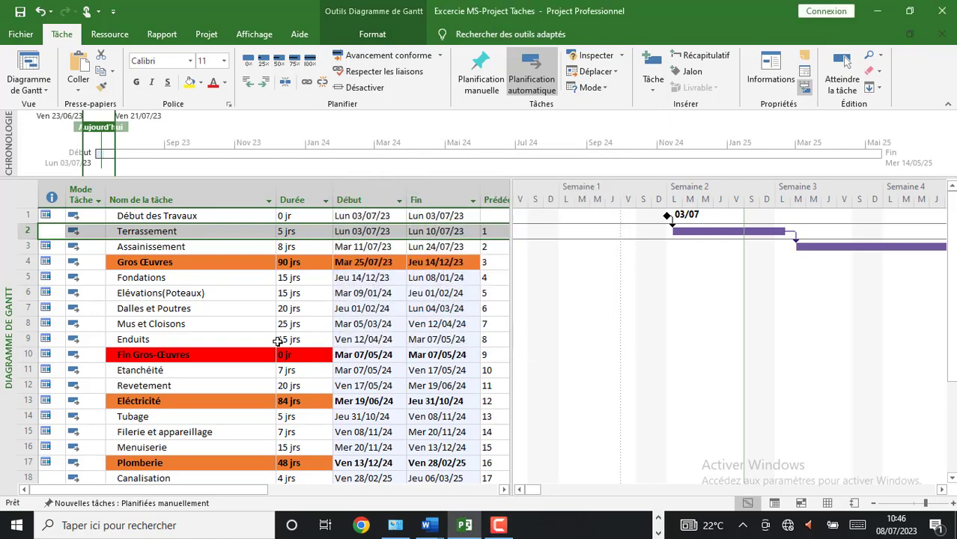
- Look through the linked tasks in the table and open the task information of Terrassement
scroll(295, 411, "down", 3)
scroll(297, 412, "up", 3)
scroll(387, 464, "down", 1)
scroll(404, 430, "up", 1)
left_click(779, 75)
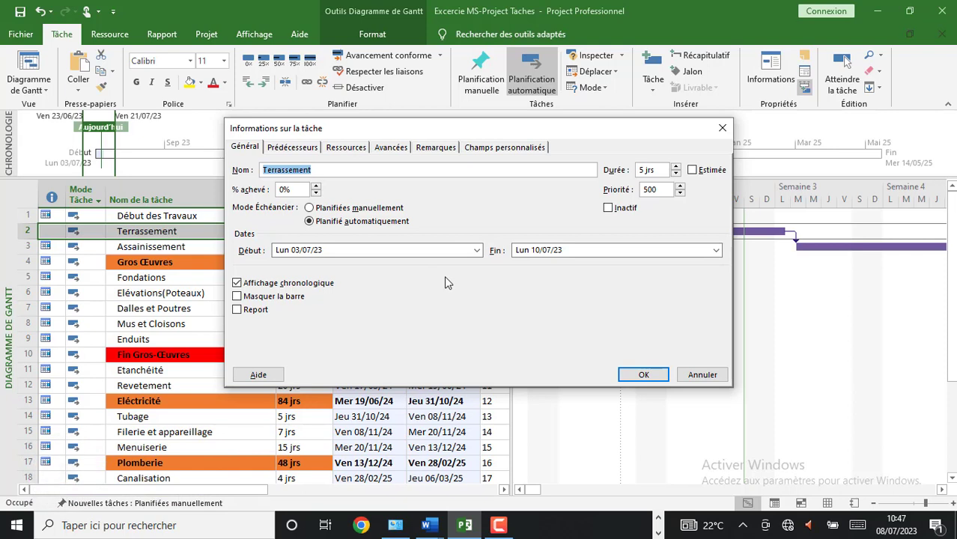
left_click(659, 520)
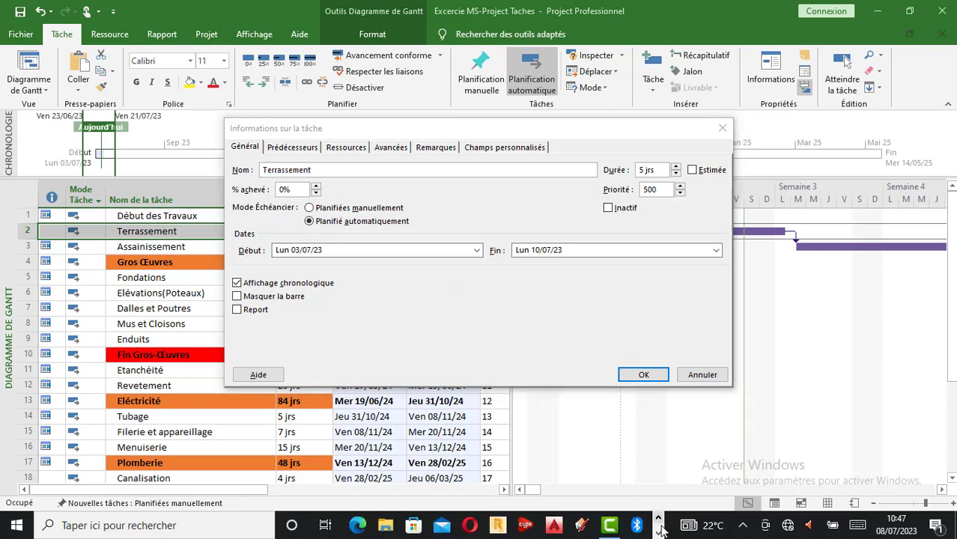
left_click(617, 528)
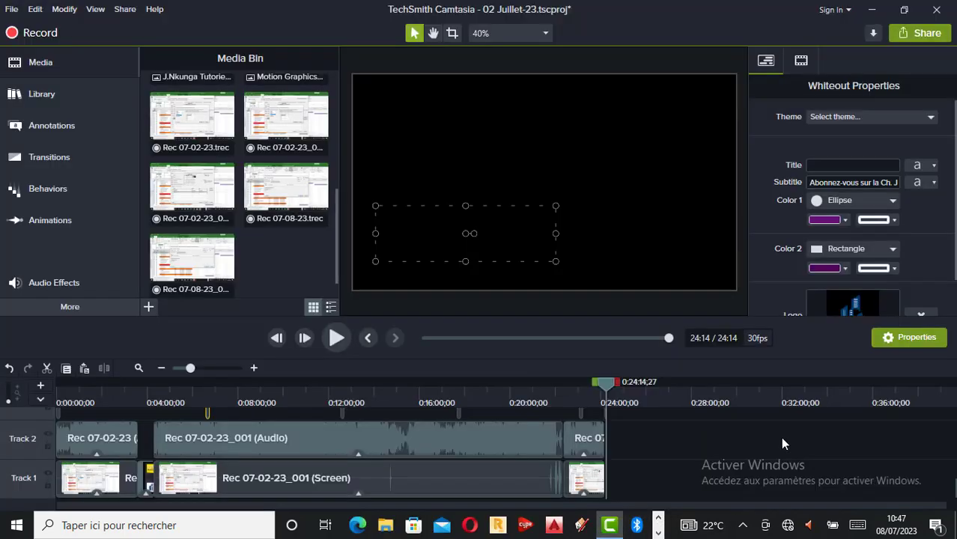
left_click(872, 10)
left_click(510, 526)
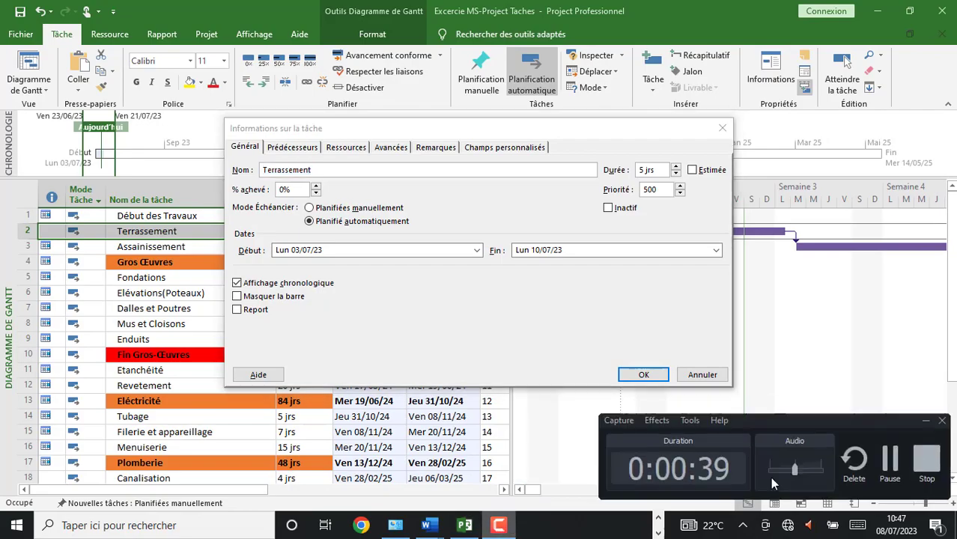